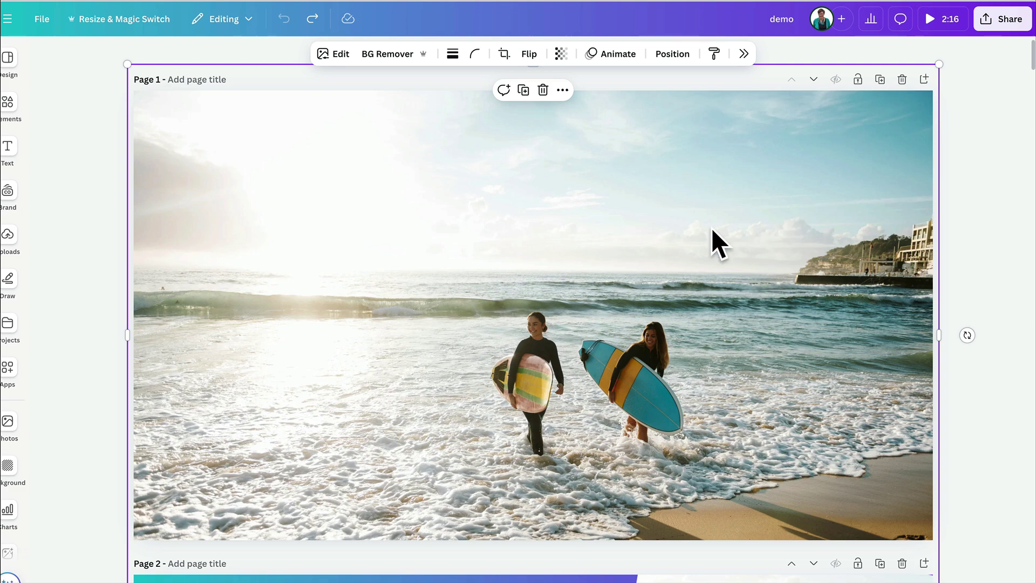
Open Magic Eraser for the two-surfers beach photo from the Edit panel's Magic Studio tools.
click(339, 53)
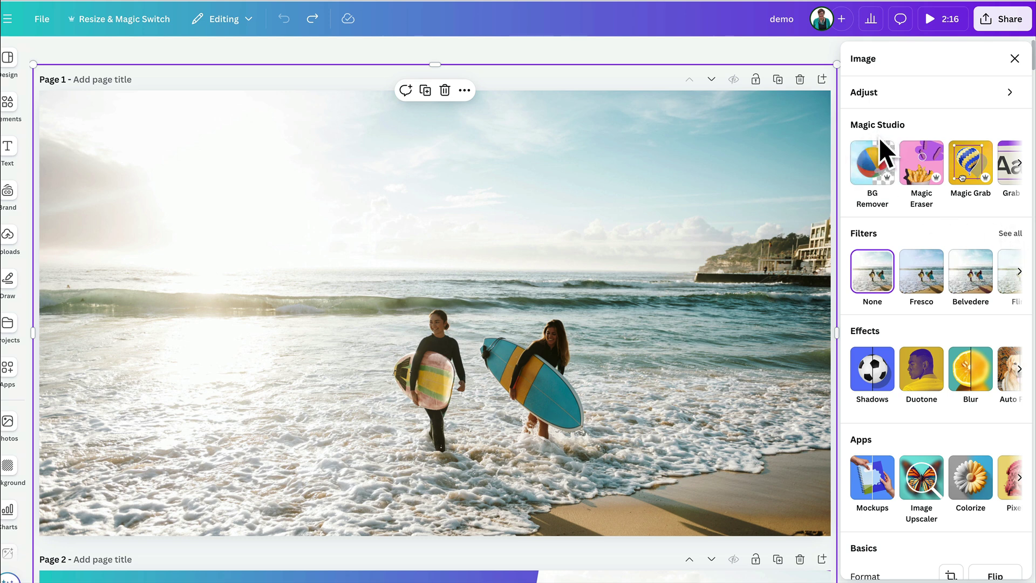
scroll(966, 189, right, 4)
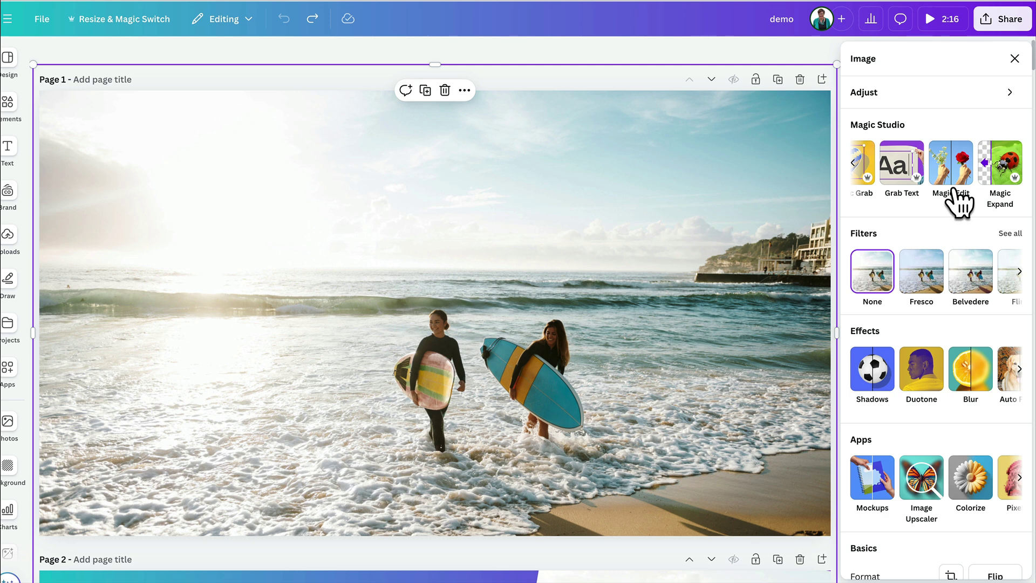
scroll(957, 202, left, 4)
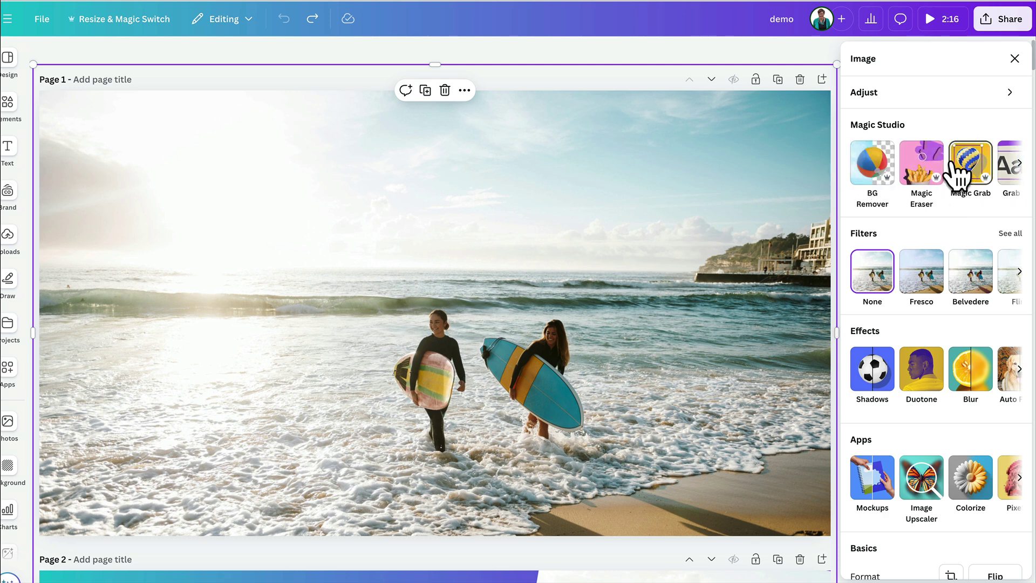
scroll(951, 164, right, 3)
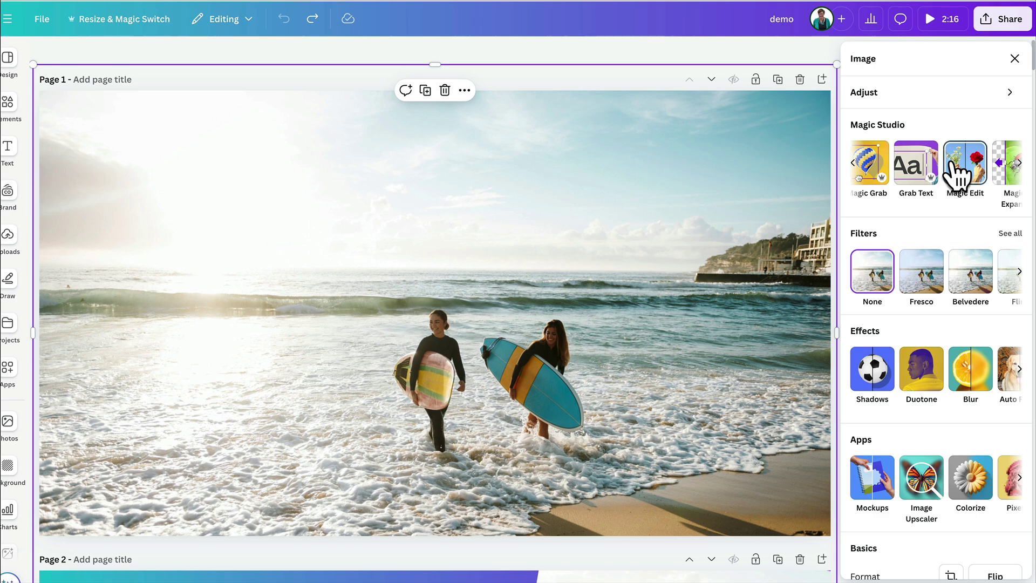
scroll(912, 178, left, 3)
click(920, 166)
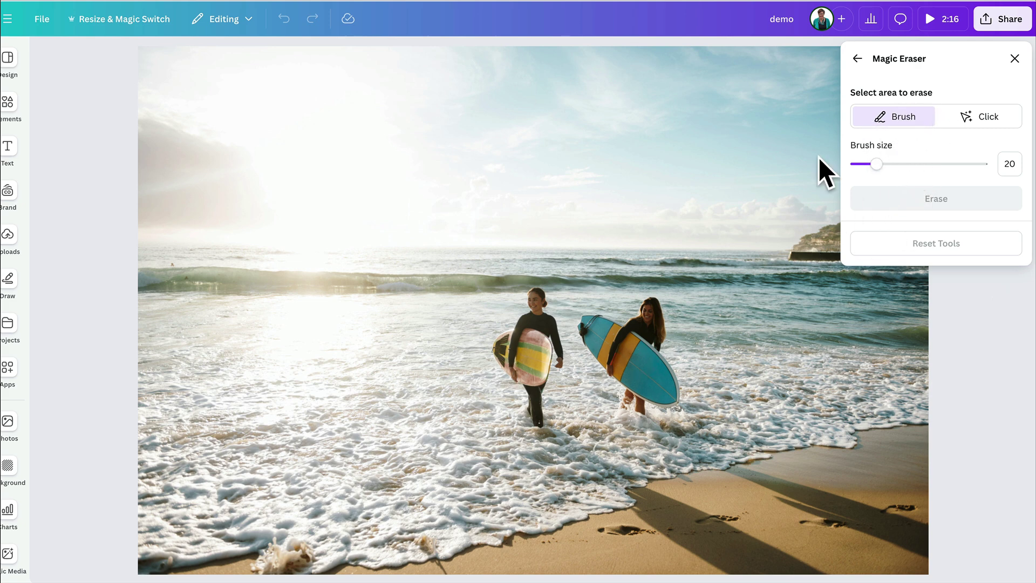
Switch Magic Eraser to Click mode and try marking the surfers, then clear the markings.
mouse_move(533, 338)
mouse_down()
mouse_move(523, 332)
mouse_move(548, 351)
mouse_up()
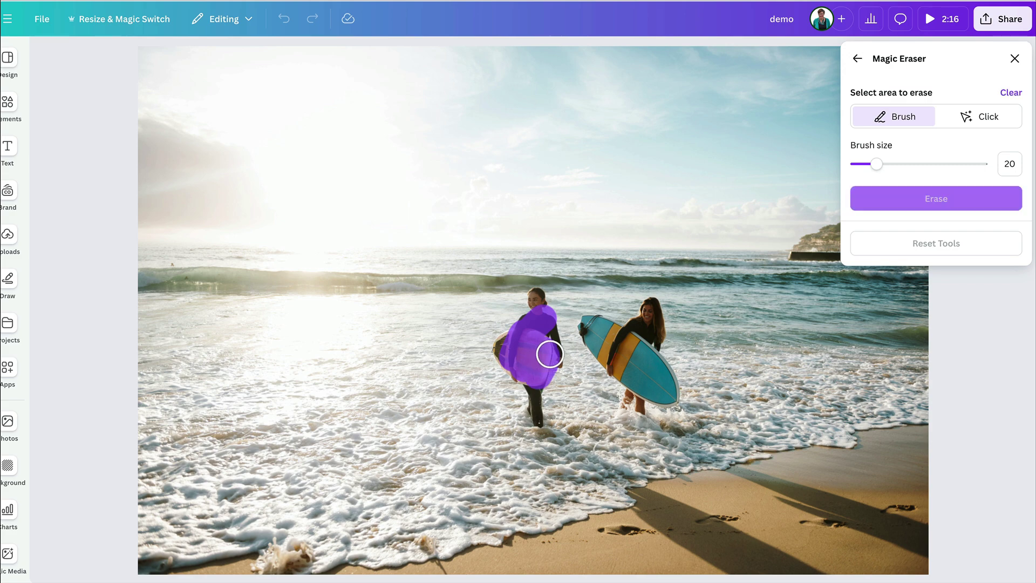
click(1011, 93)
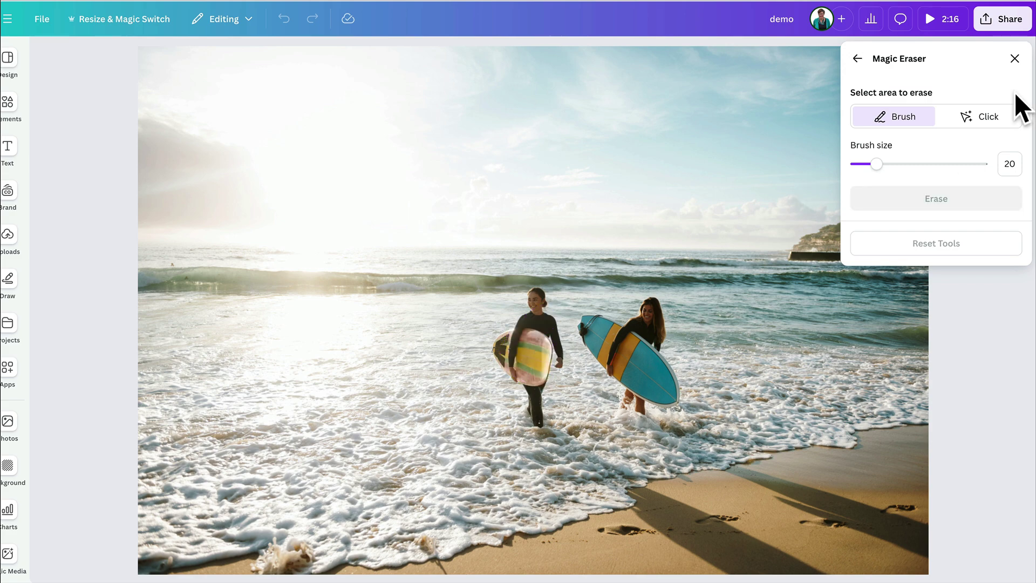
click(993, 124)
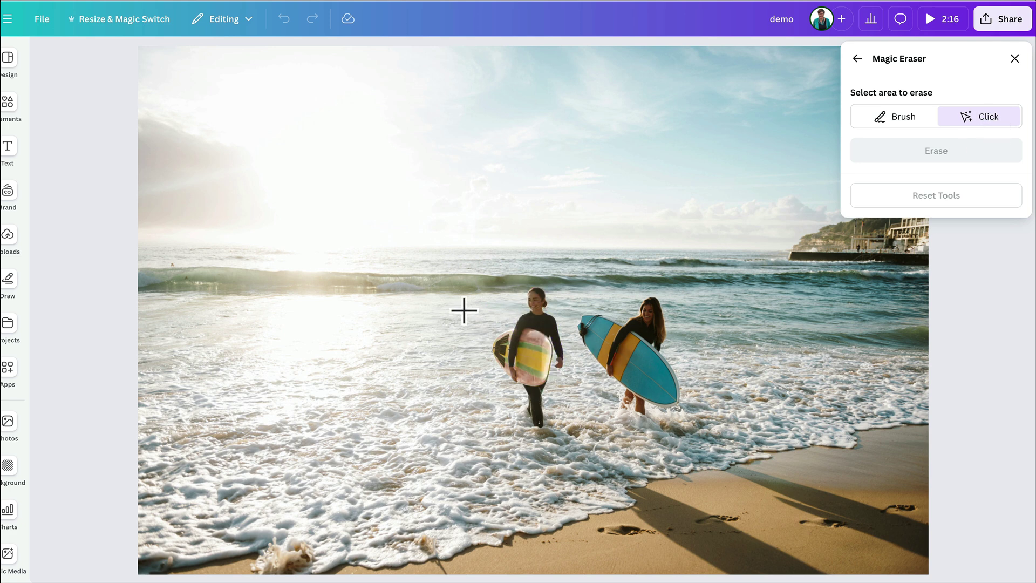
click(541, 321)
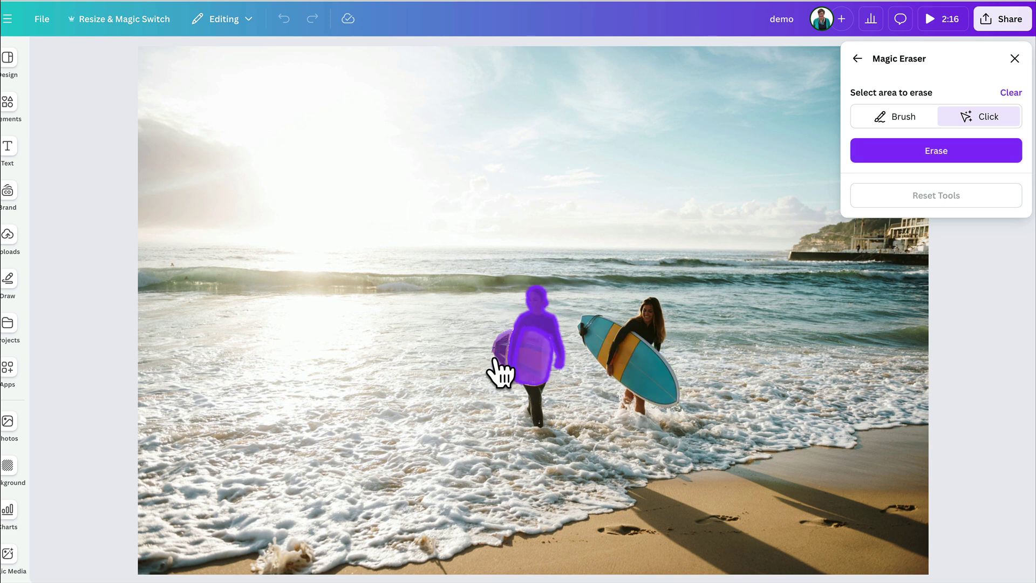
click(538, 414)
click(510, 357)
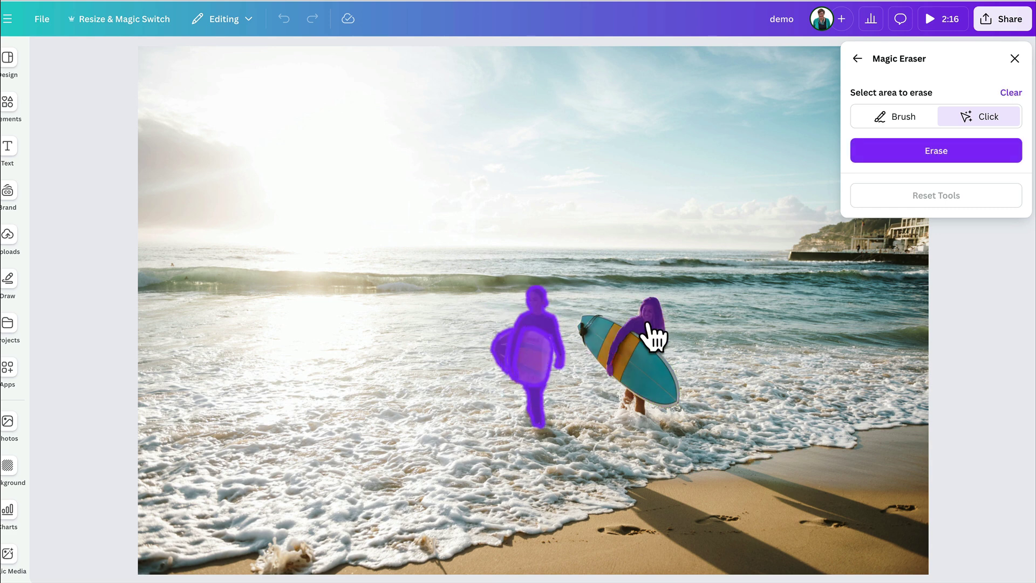
click(653, 333)
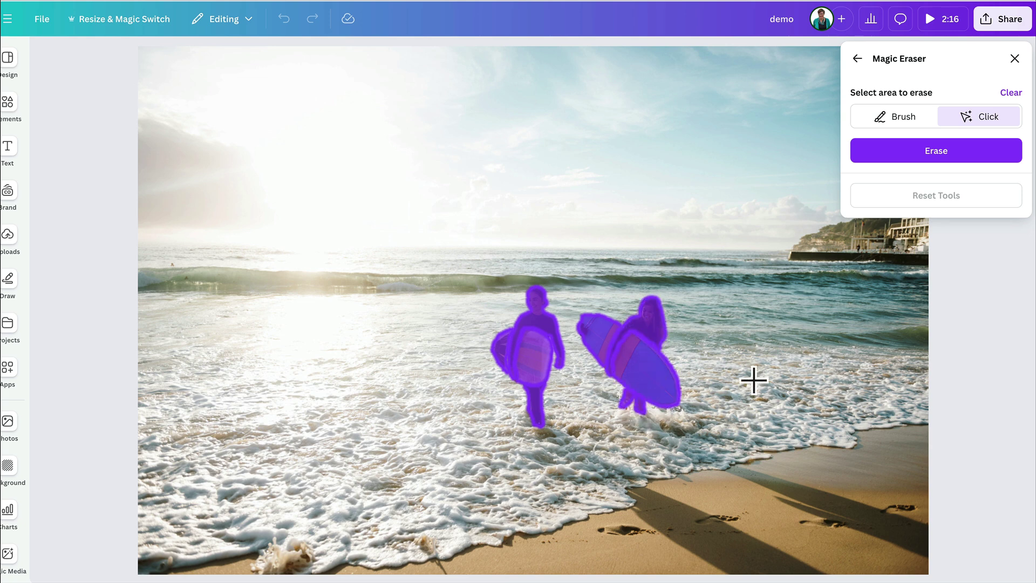
click(1009, 92)
Select the right-hand surfer's surfboard, body and legs, and erase them.
click(630, 341)
click(654, 323)
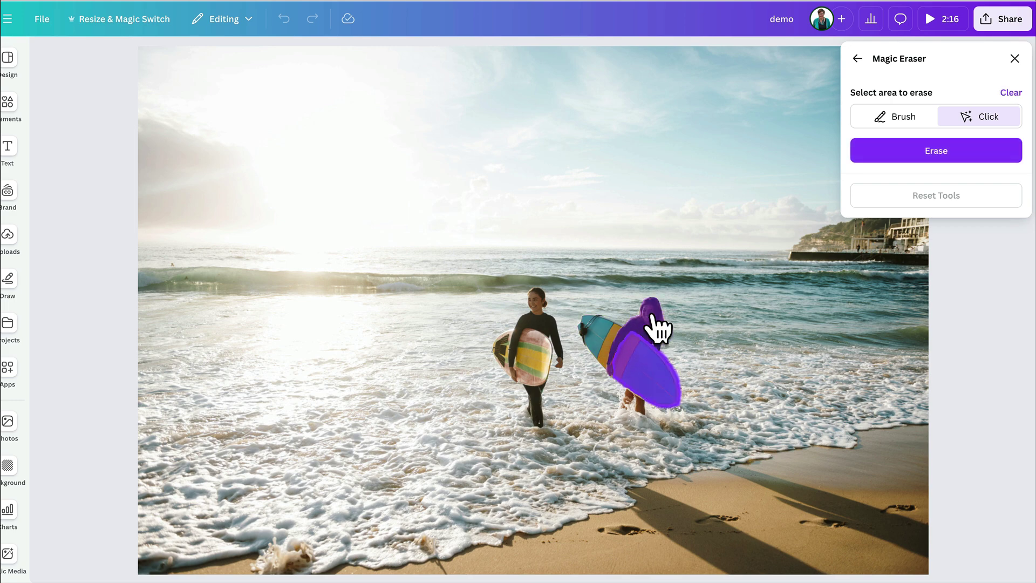
click(597, 347)
click(641, 412)
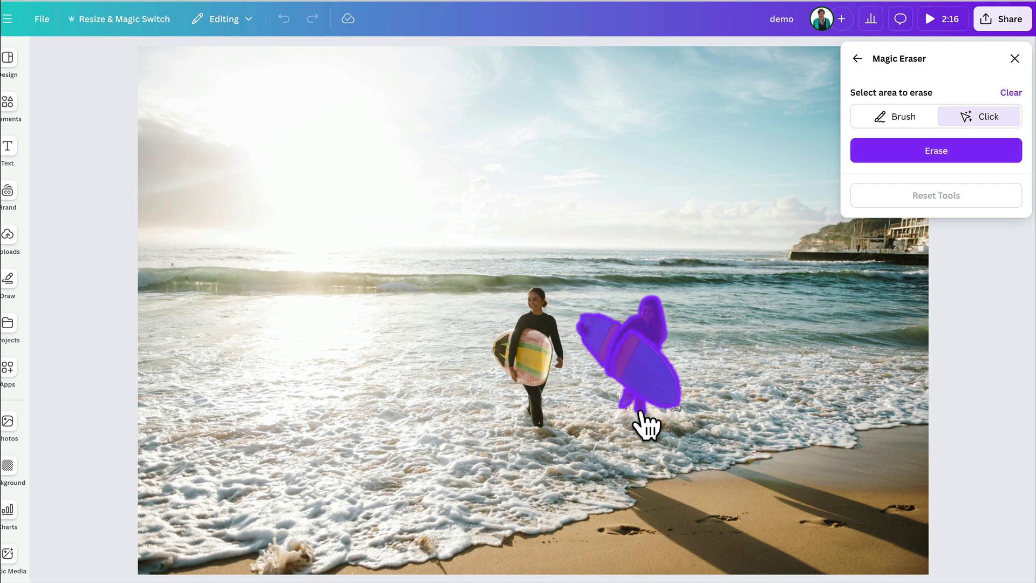
click(931, 153)
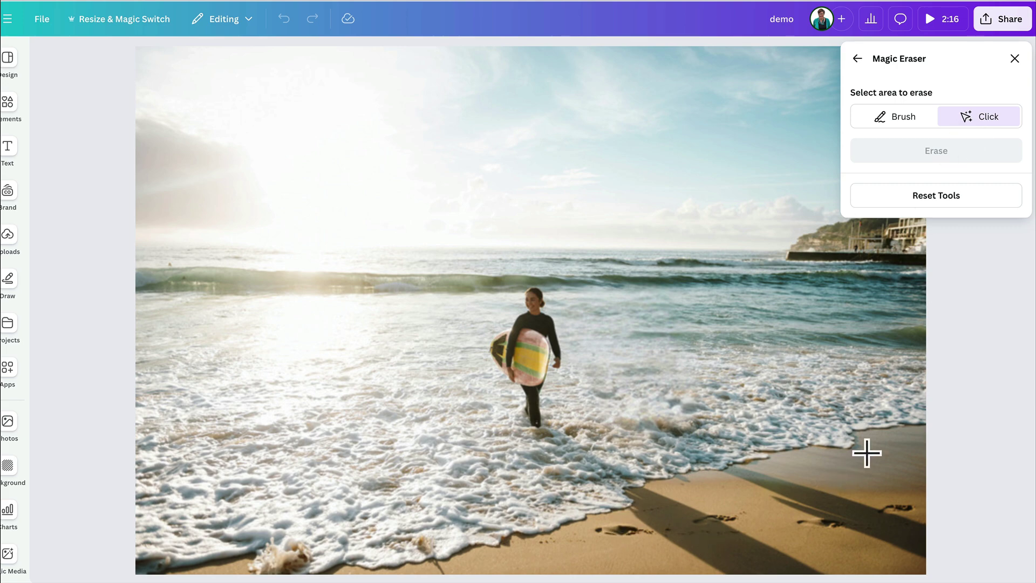
Brush over the leftover shadow on the sand at lower right and erase it.
click(839, 509)
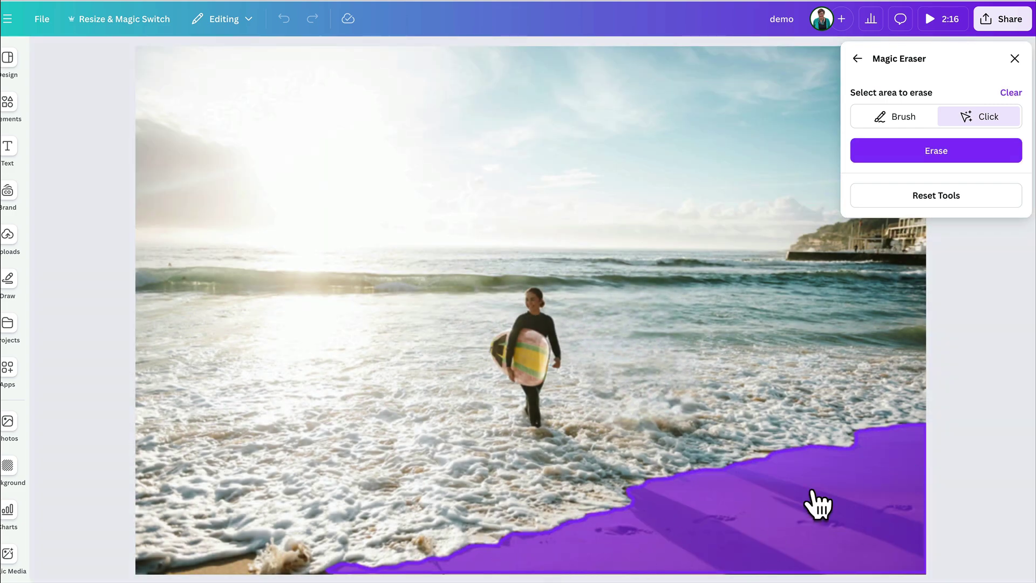
click(1010, 89)
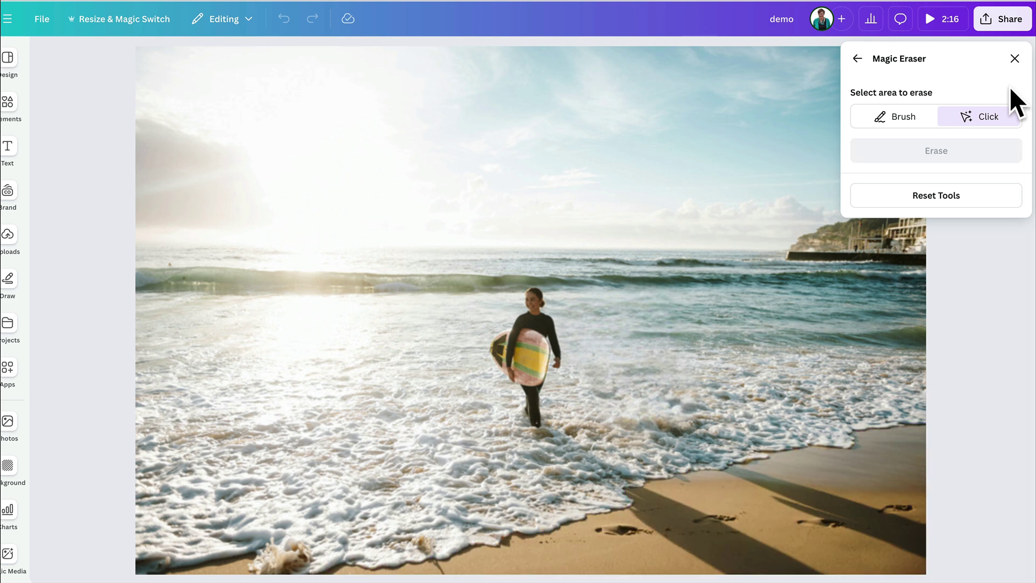
click(894, 120)
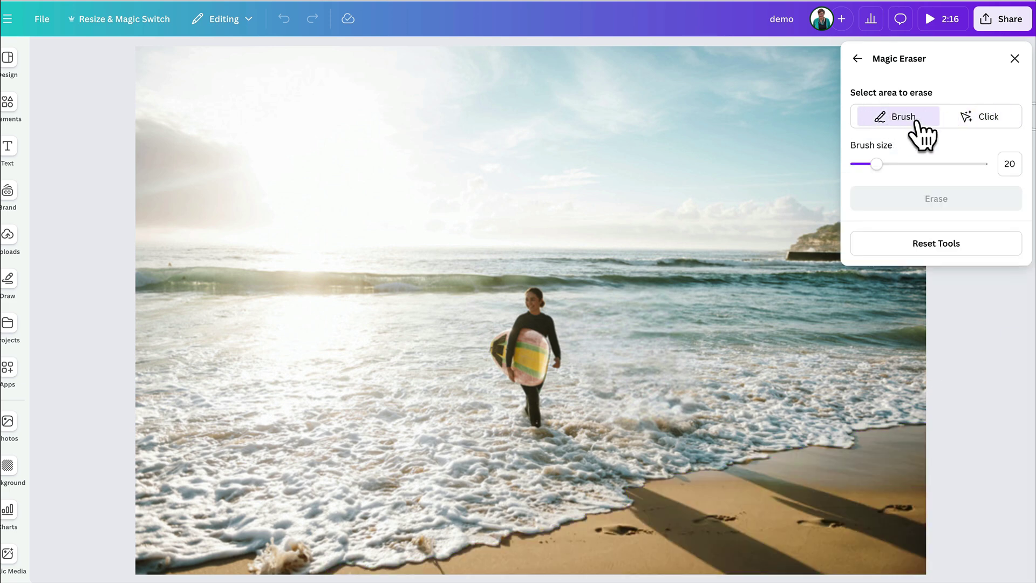
mouse_move(731, 482)
mouse_down()
mouse_move(896, 507)
mouse_move(879, 507)
mouse_move(912, 526)
mouse_move(918, 552)
mouse_move(861, 533)
mouse_move(859, 522)
mouse_move(762, 492)
mouse_up()
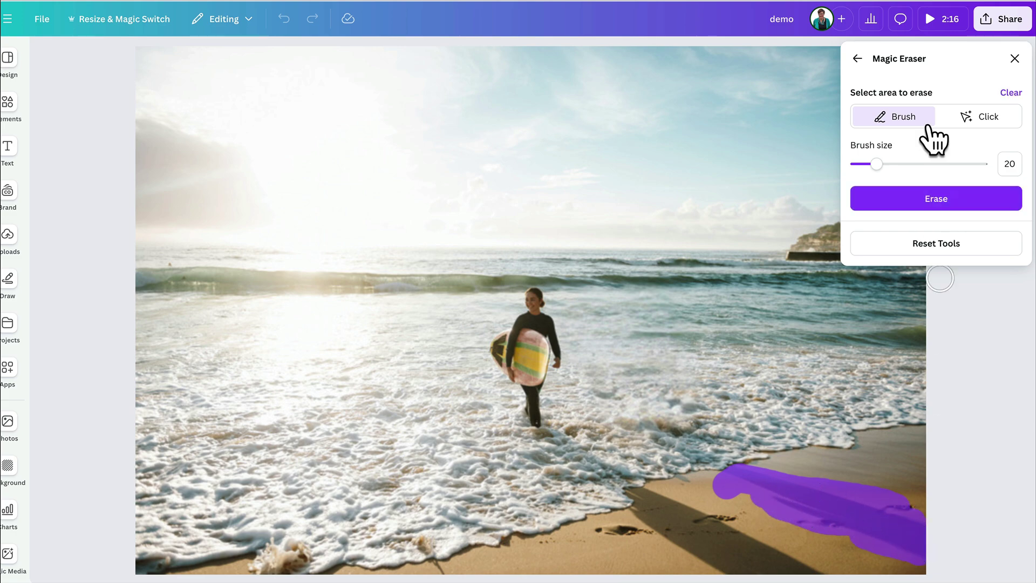
click(928, 207)
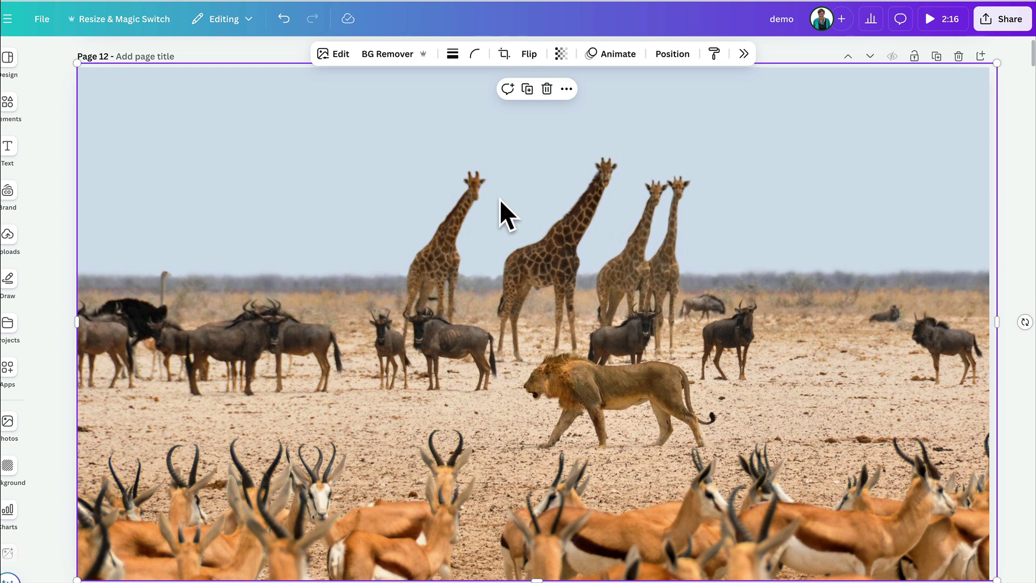
Use Magic Grab on the savanna photo with only the walking lion selected, excluding the wildebeest.
click(333, 54)
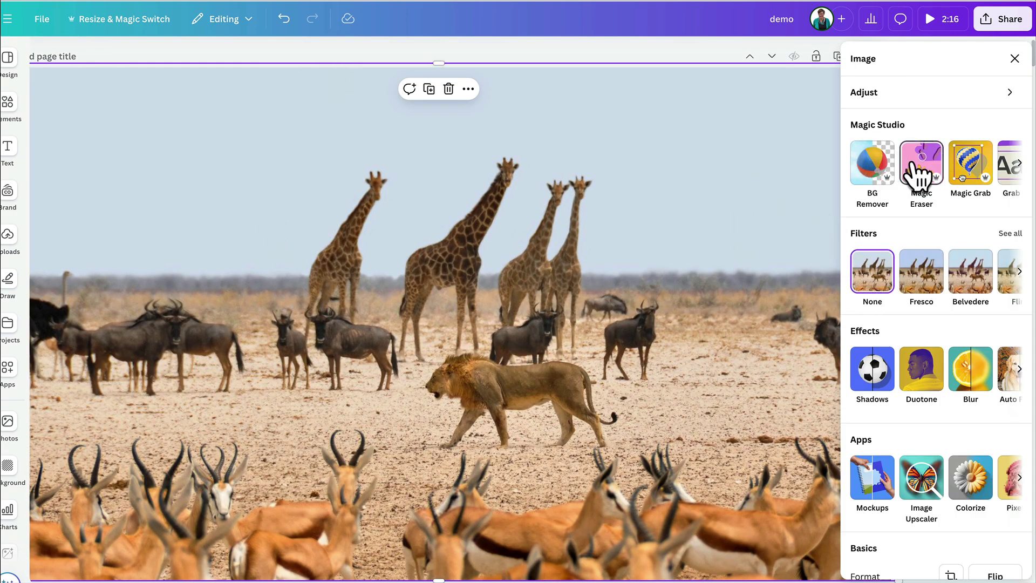
click(968, 158)
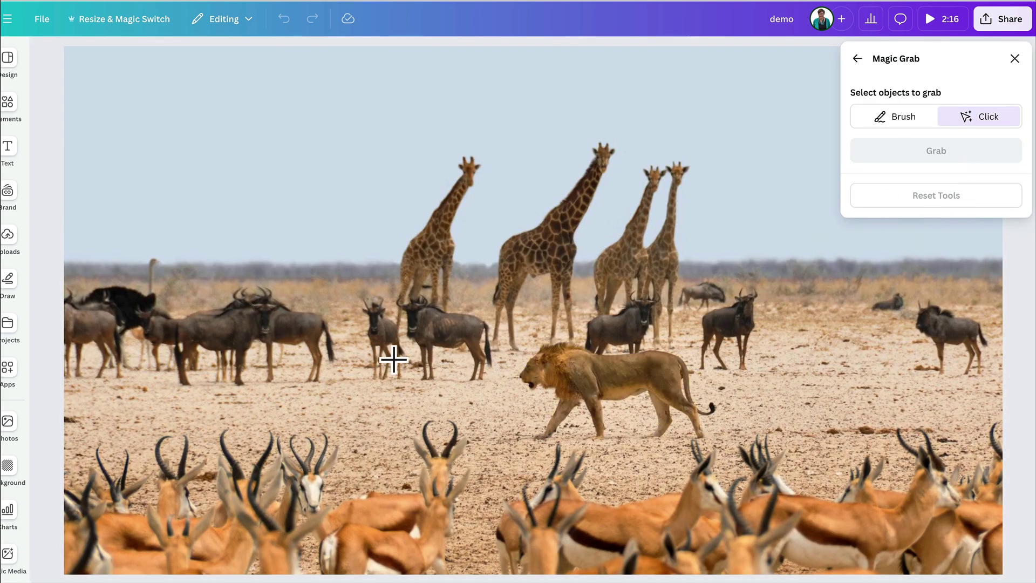
click(605, 376)
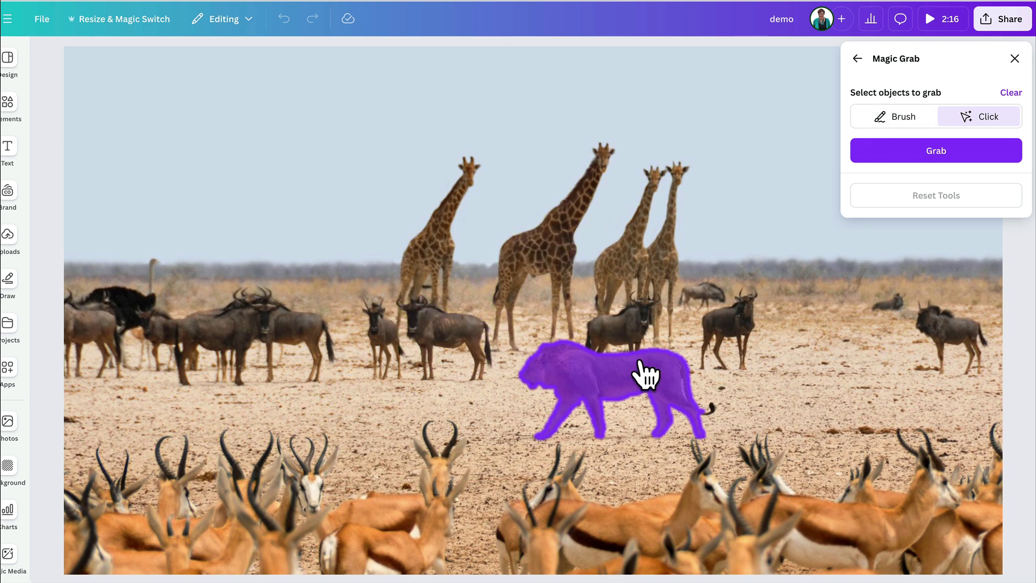
click(443, 348)
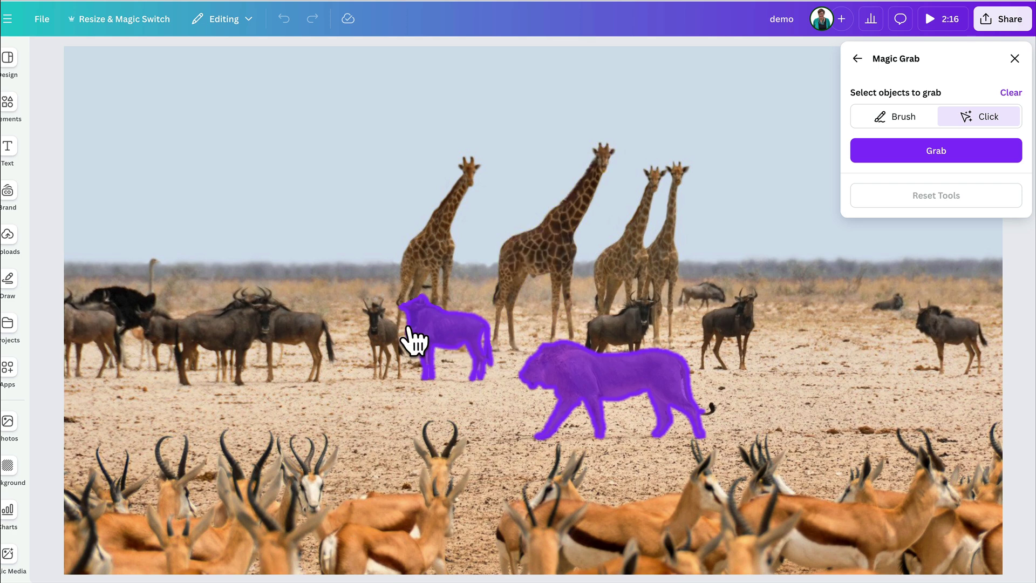
click(452, 344)
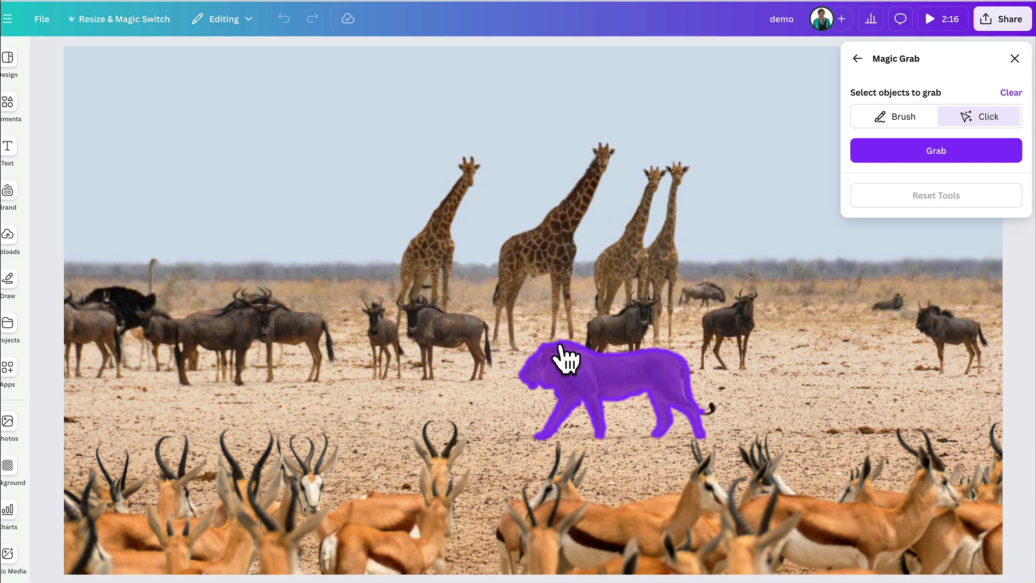
click(916, 151)
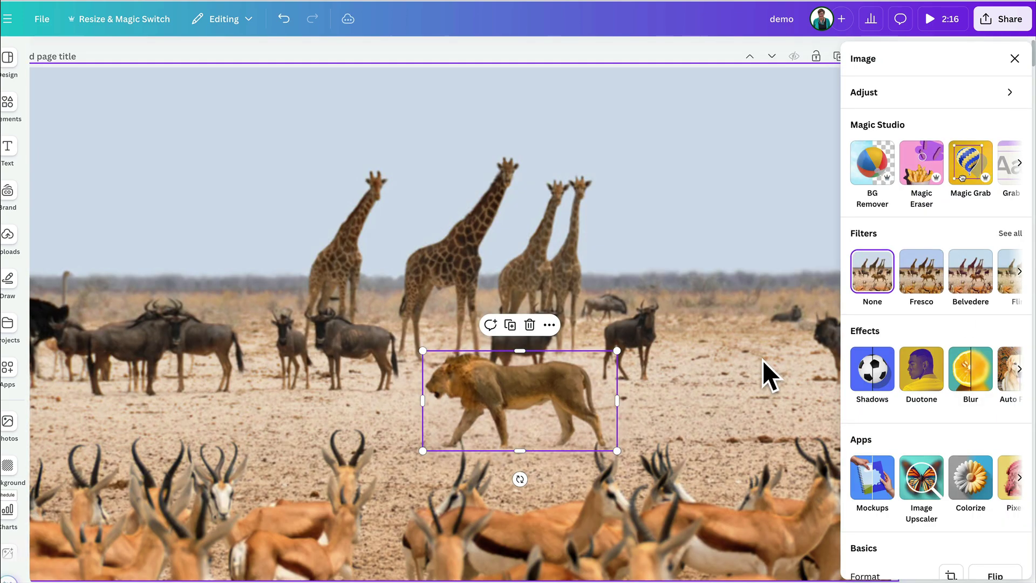
Drag the lion cutout right, next to the wildebeest above the springbok.
drag(516, 389, 535, 398)
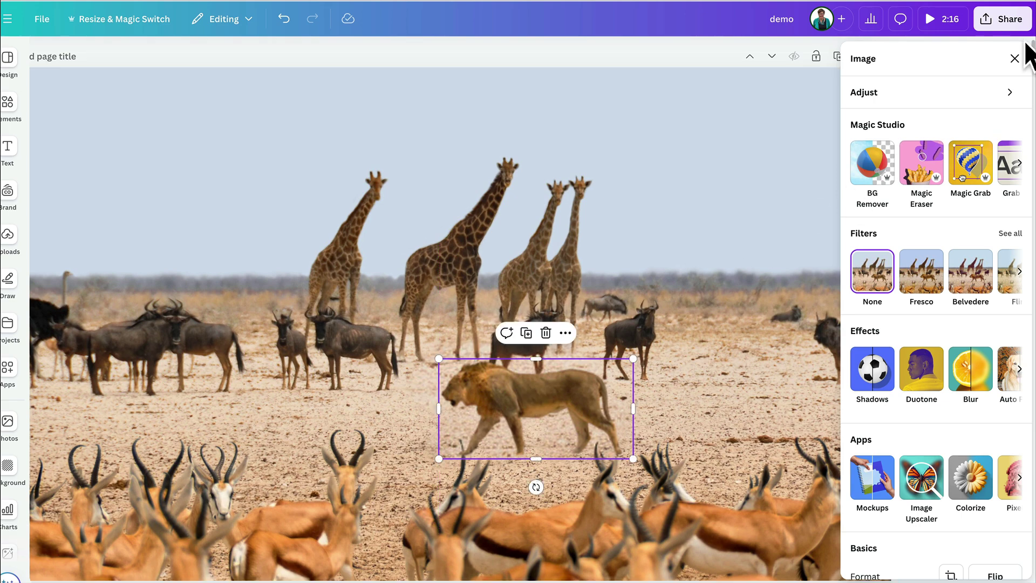
click(1014, 58)
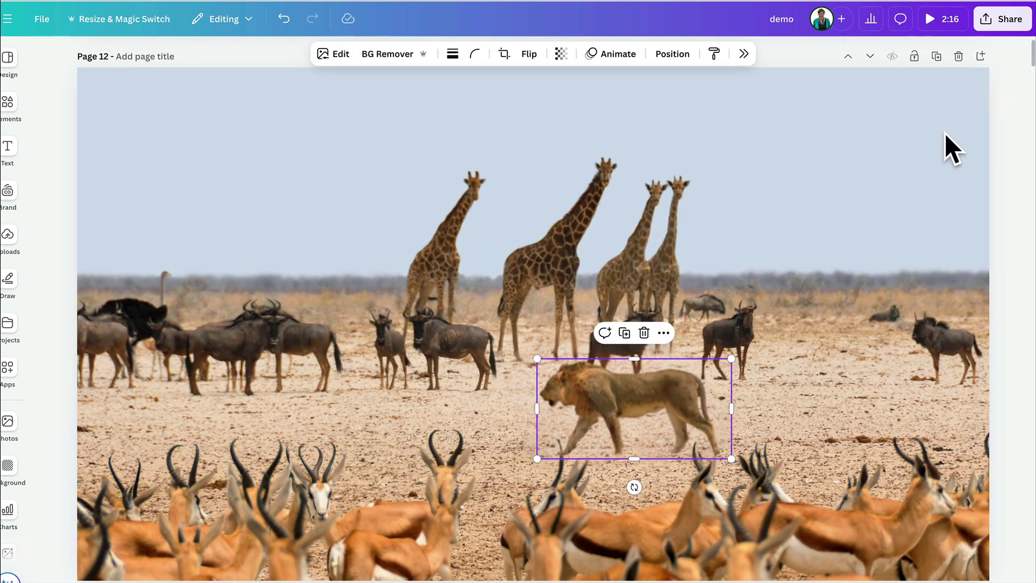
drag(628, 397, 799, 392)
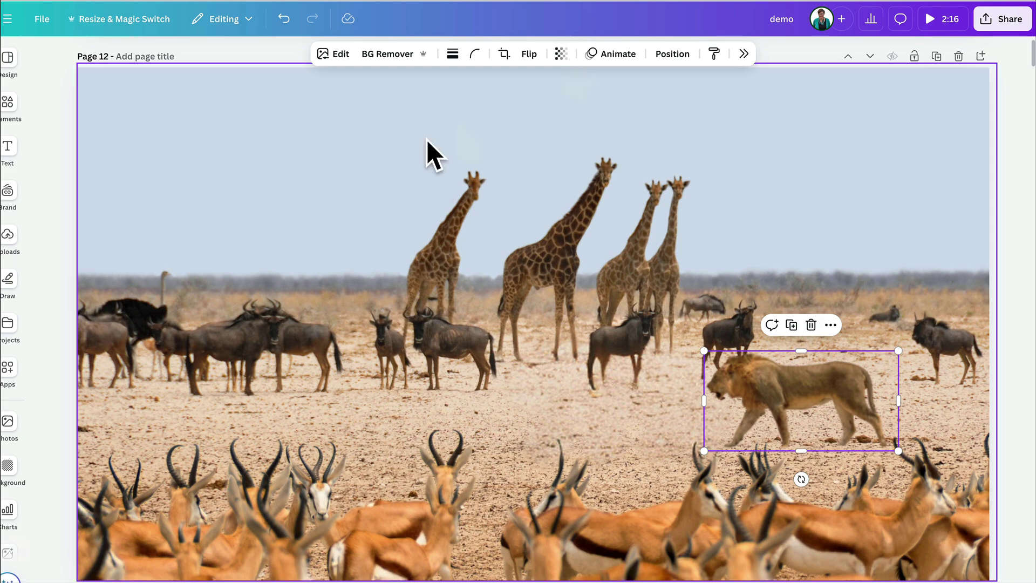
Add a heading text box set in the League Spartan font.
click(291, 224)
click(8, 150)
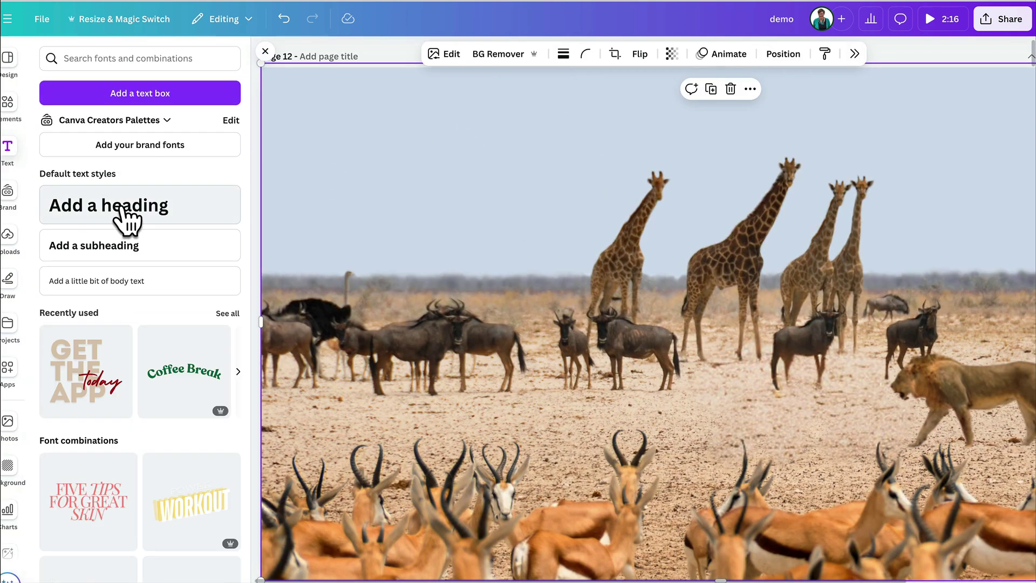
click(133, 211)
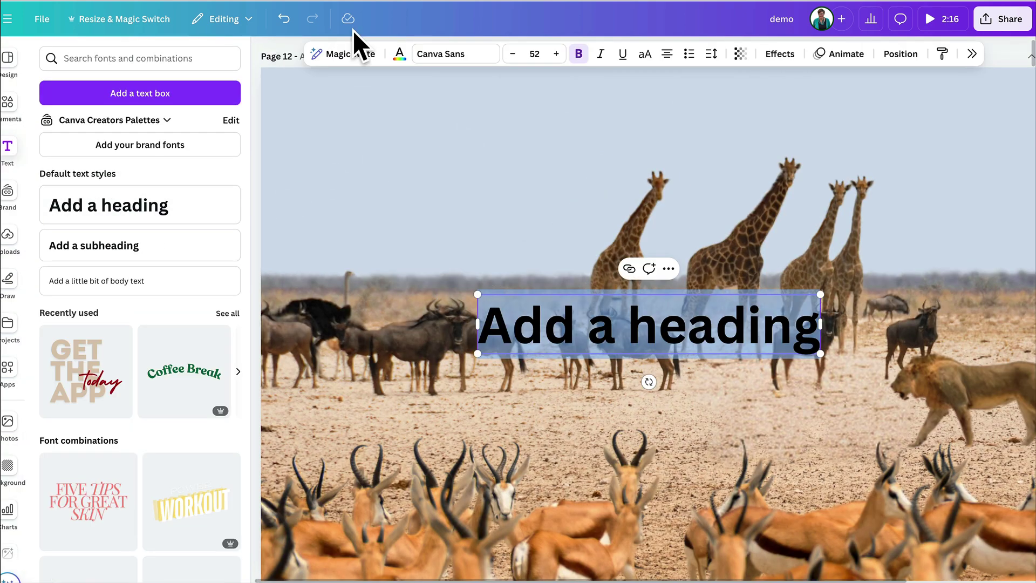
click(435, 60)
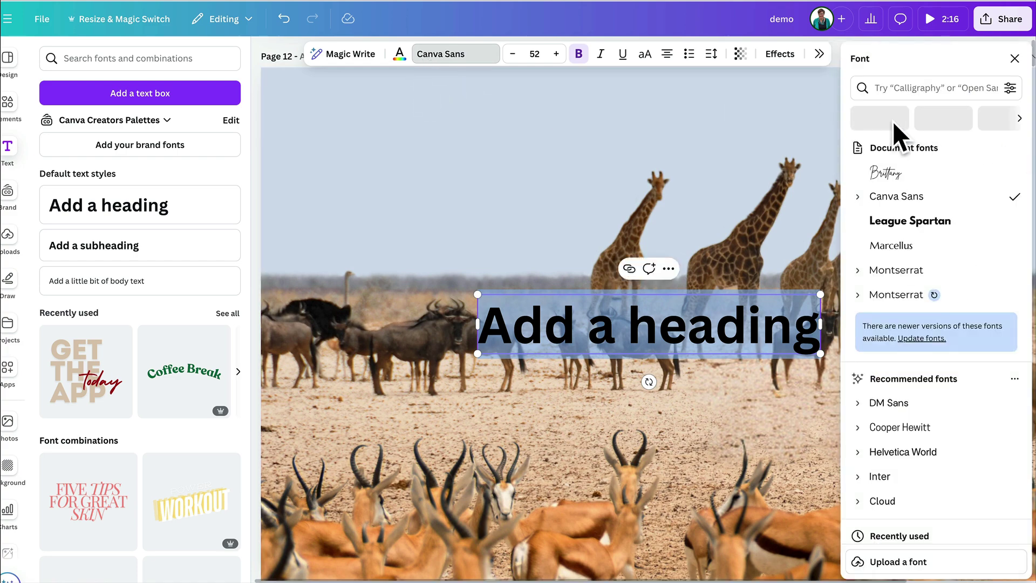
click(902, 89)
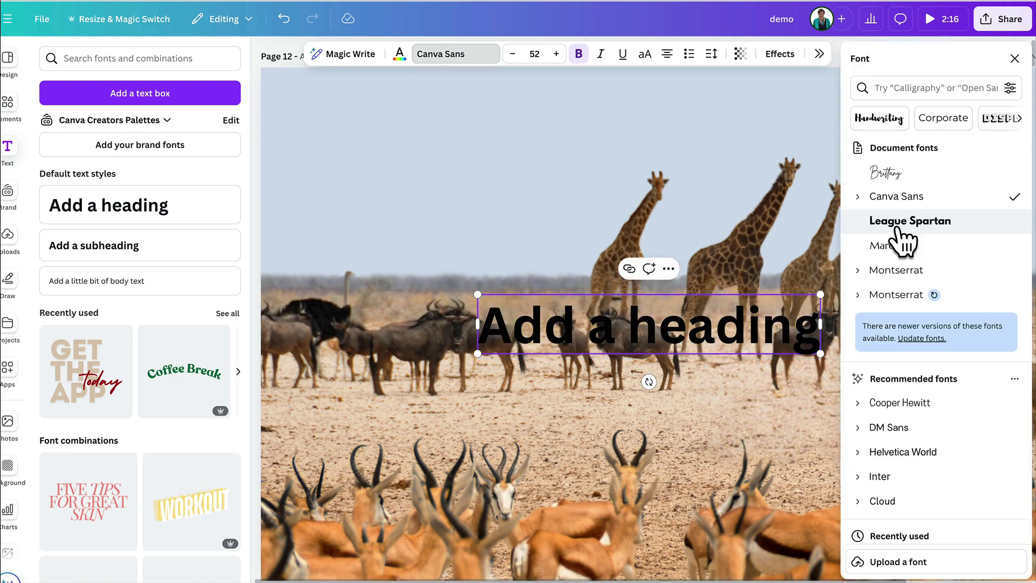
click(898, 223)
click(707, 232)
Change the heading to 'King of the Jungle', enlarge it to 59.4 and place it beside the lion.
drag(695, 340, 589, 419)
click(589, 418)
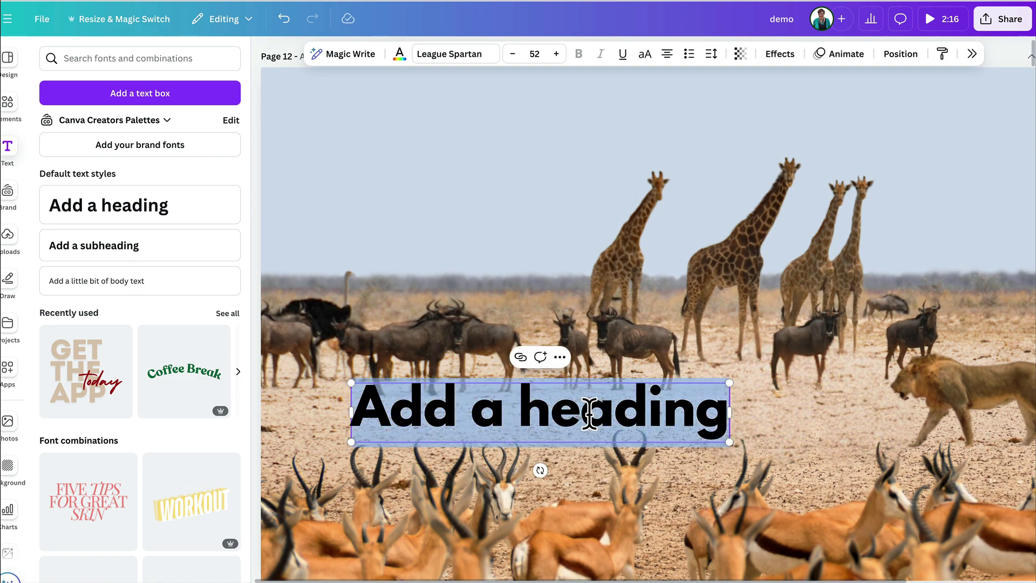
text(King of the Ju)
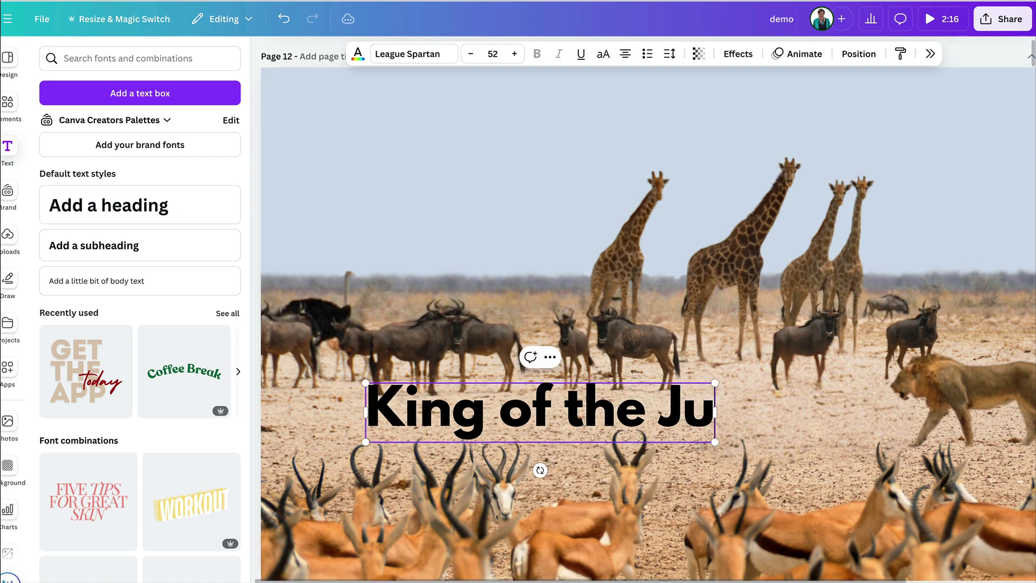
text(nlge)
key(BackSpace)
key(BackSpace)
key(BackSpace)
text(g)
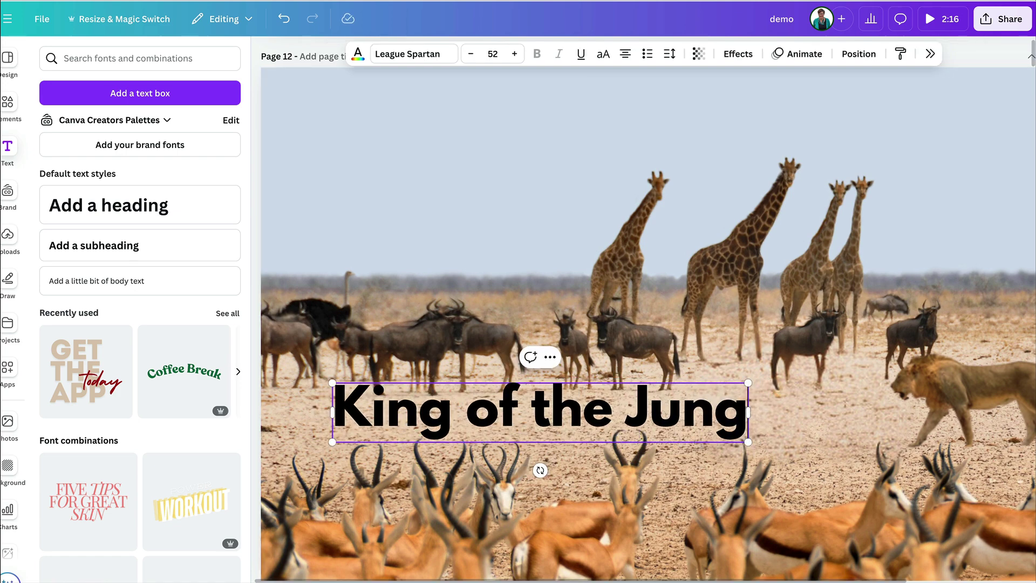
text(le)
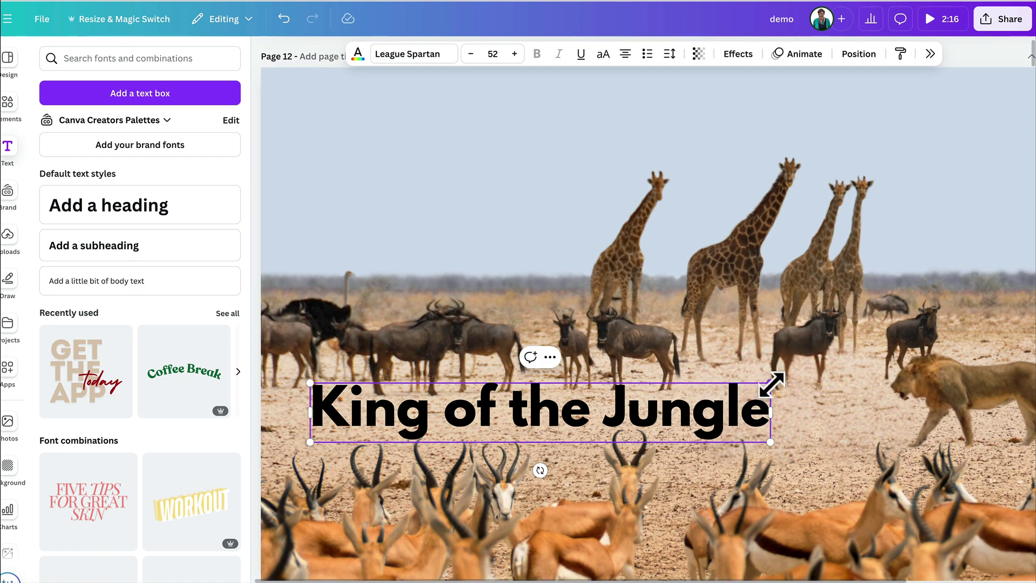
drag(771, 384, 797, 388)
click(758, 428)
drag(759, 427, 730, 374)
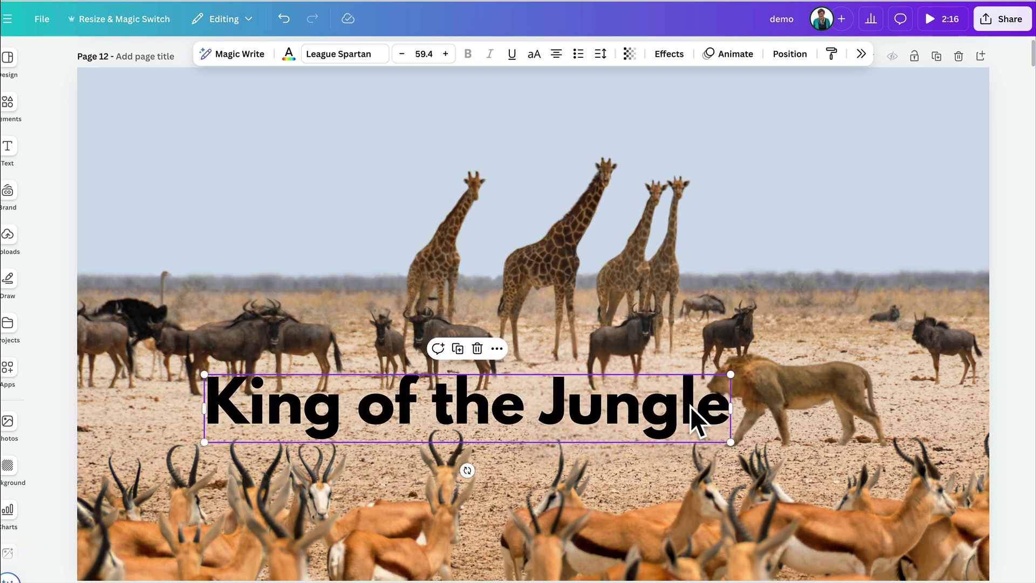
Bring the lion forward in front of the title, resize it and place it at the title's right end.
click(805, 390)
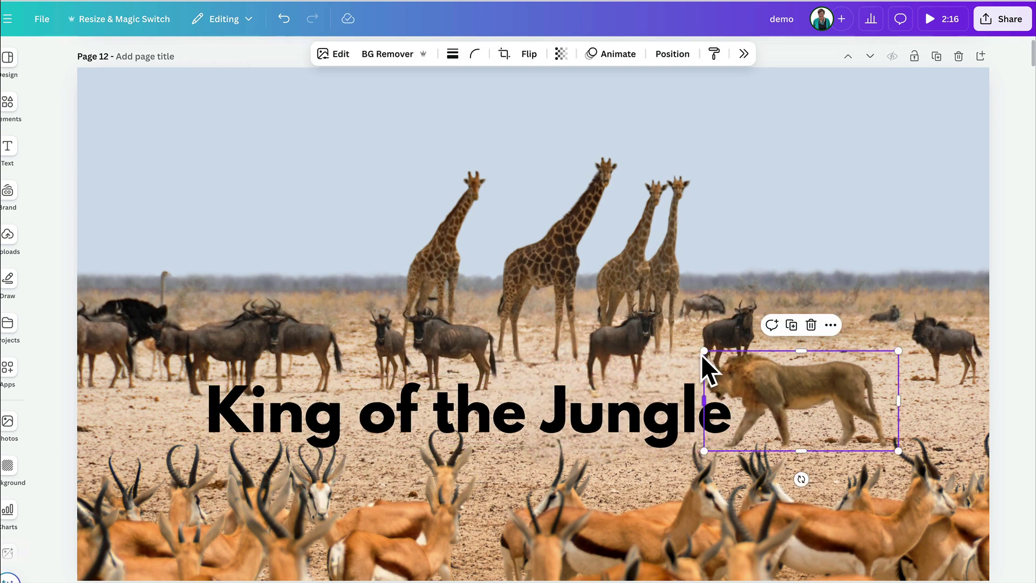
drag(701, 355, 729, 361)
right_click(815, 380)
mouse_move(863, 348)
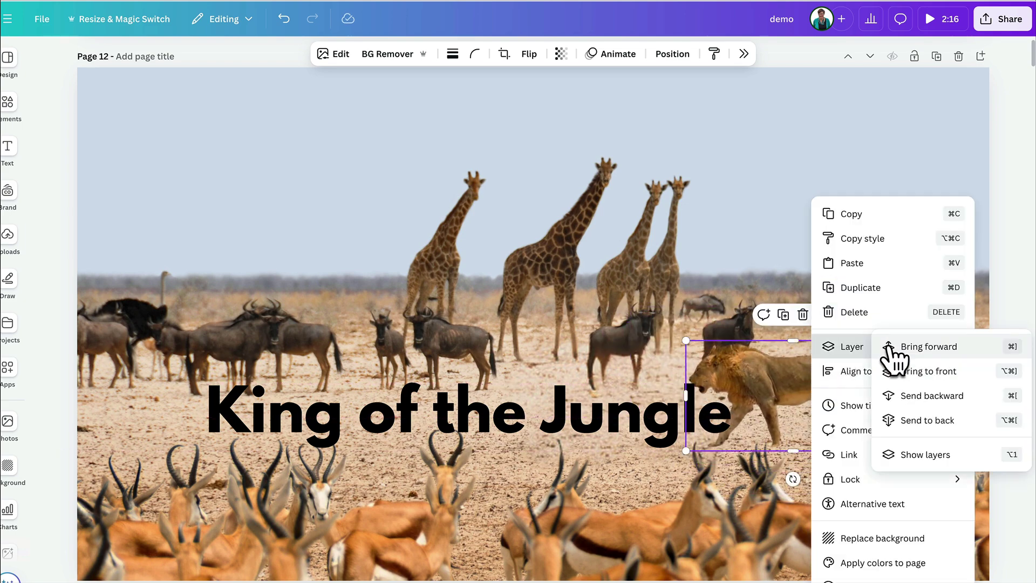
click(917, 349)
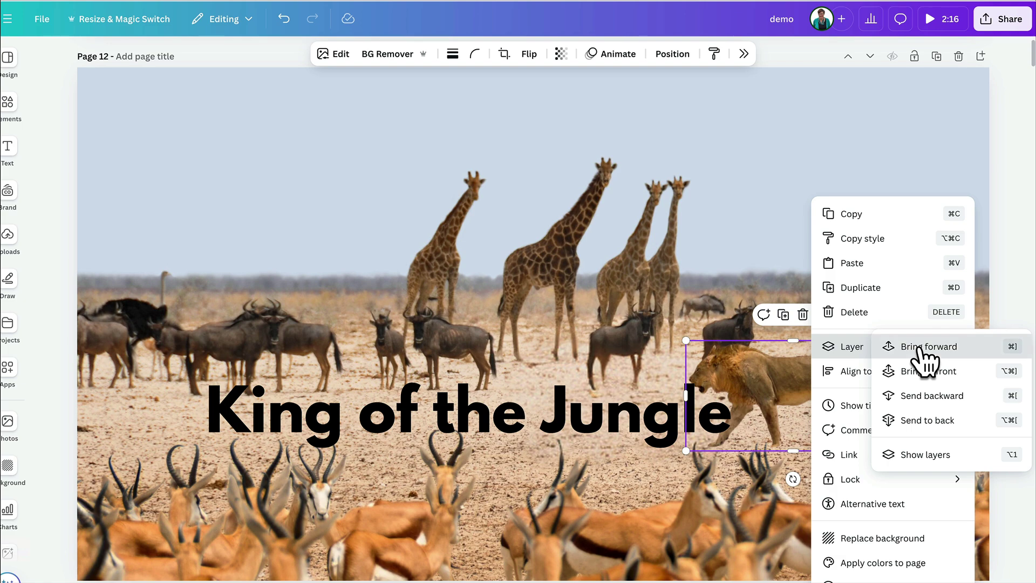
drag(681, 342, 677, 340)
drag(777, 397, 800, 386)
Make the title all caps, 'KING OF THE JUNGLE', and fine-tune the title and lion positions.
click(684, 416)
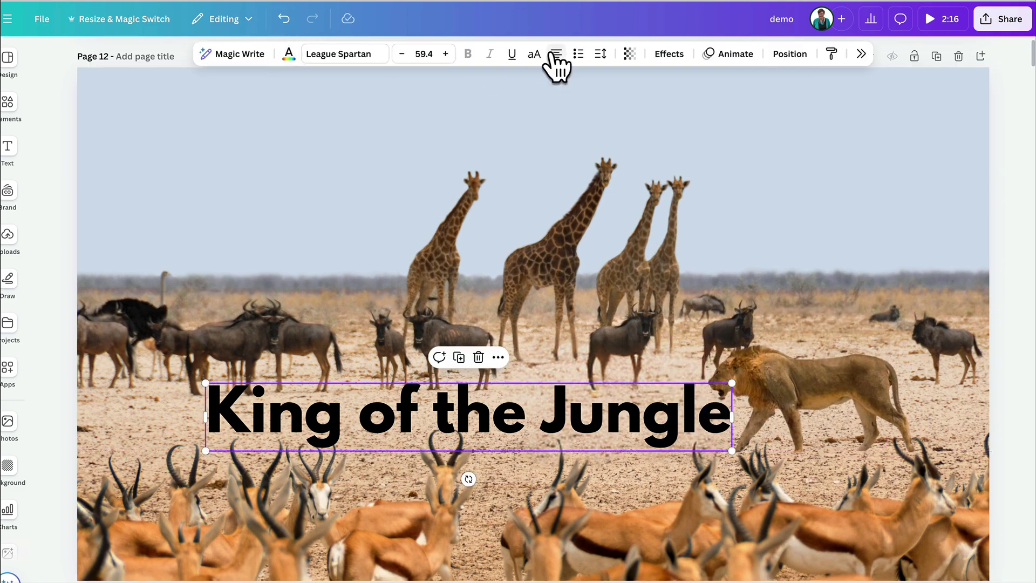
click(534, 54)
drag(814, 393, 840, 376)
click(411, 398)
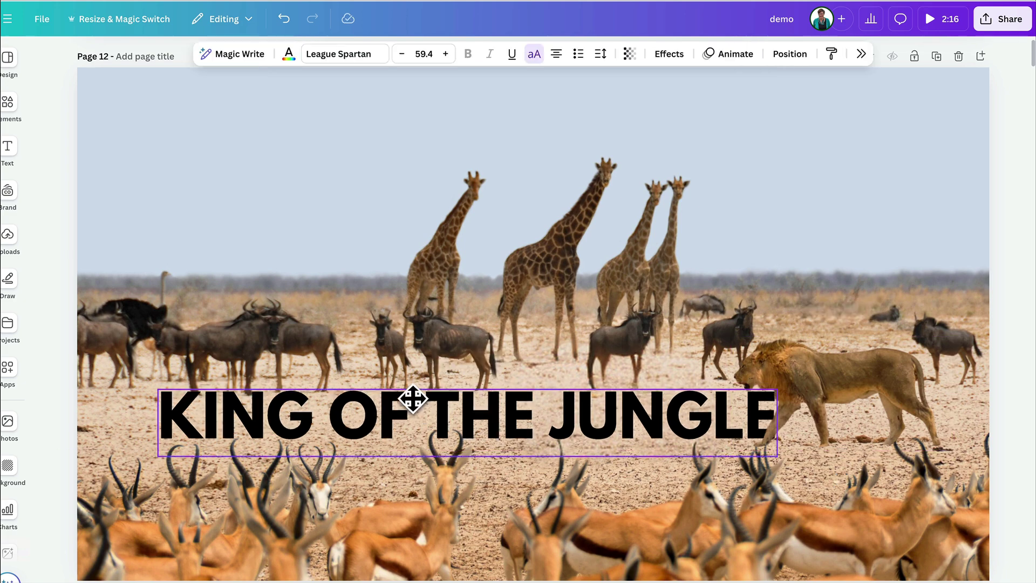
drag(412, 400, 408, 395)
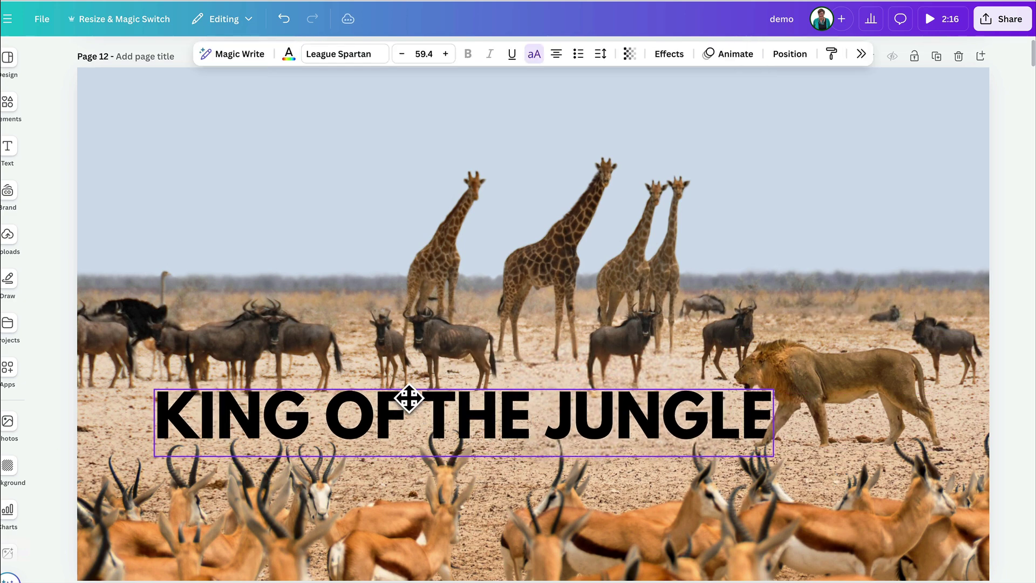
mouse_move(843, 374)
mouse_down()
mouse_move(834, 377)
mouse_move(848, 384)
mouse_up()
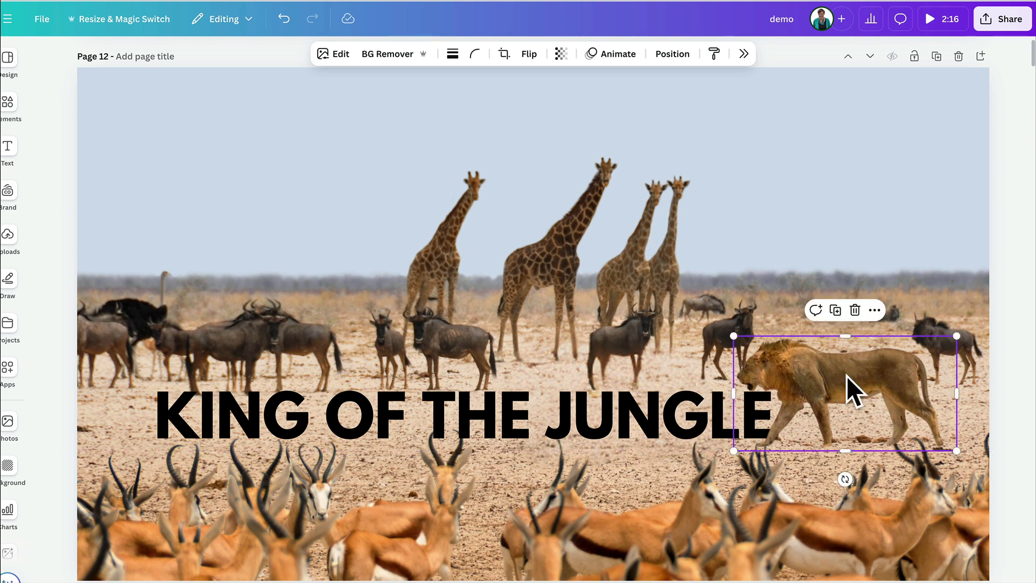
Resize the lion slightly and shift it left so it overlaps the final E of JUNGLE.
mouse_move(957, 337)
mouse_down()
mouse_move(993, 292)
mouse_move(948, 324)
mouse_move(959, 321)
mouse_up()
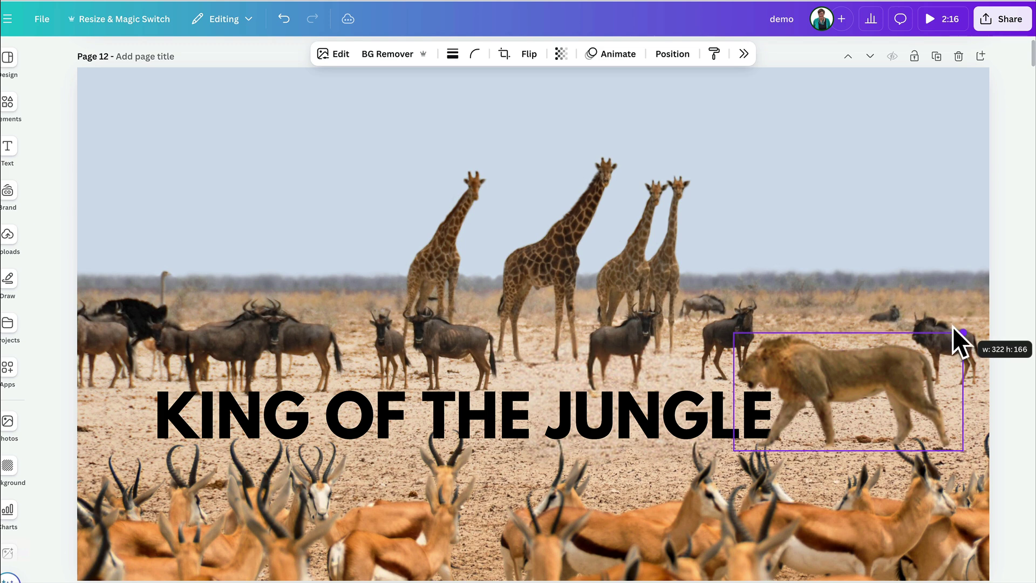
drag(895, 366, 895, 357)
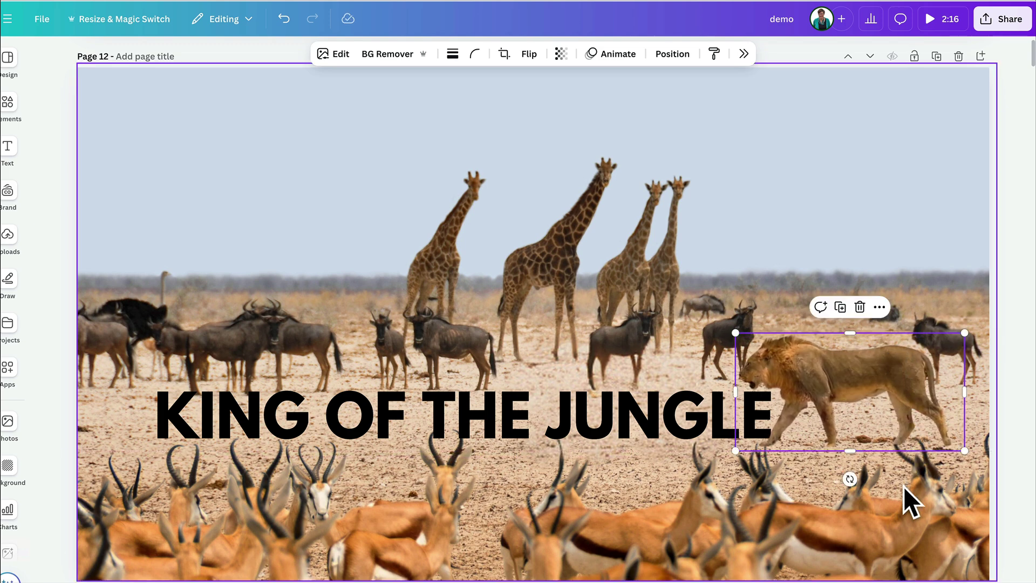
drag(912, 432, 911, 421)
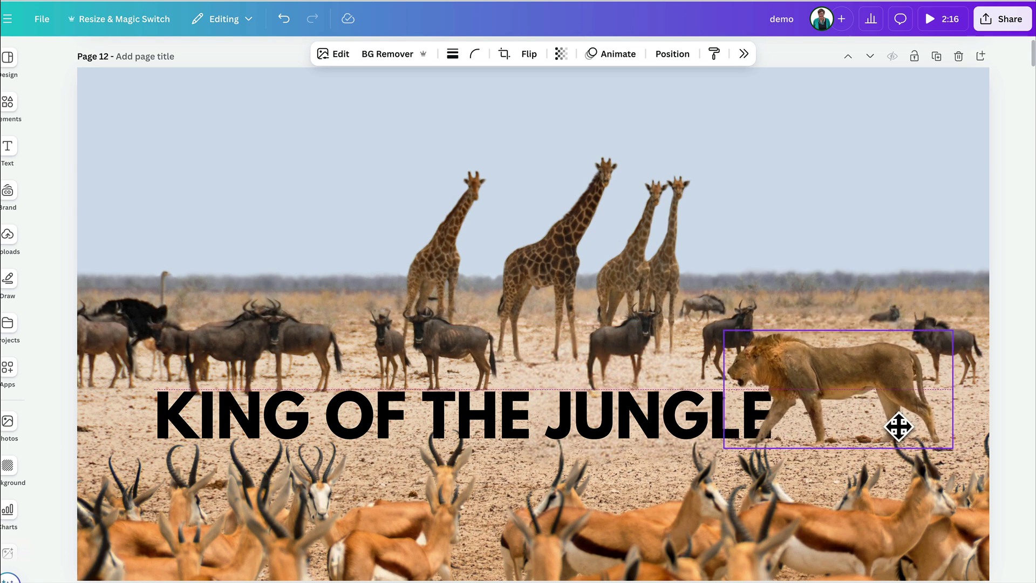
drag(899, 427, 890, 430)
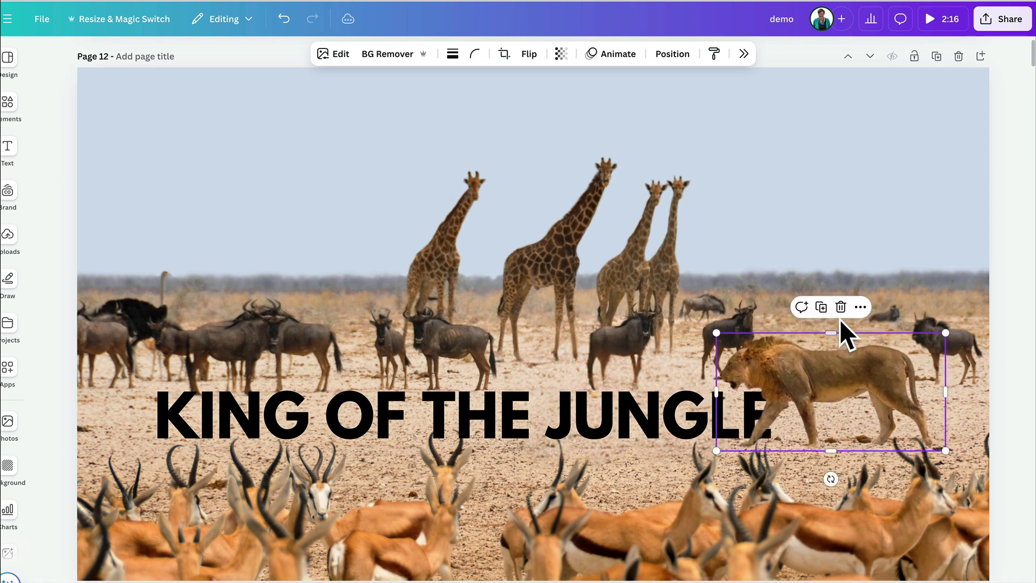
Deselect the lion cutout by clicking the page background.
click(847, 284)
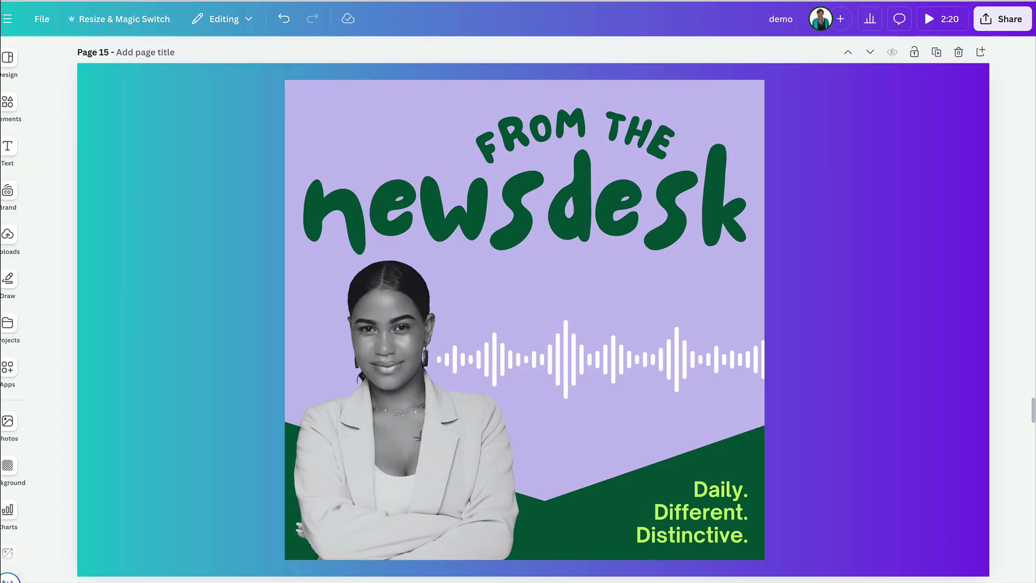
Use Grab Text to extract 'Daily. Different. Distinctive.' from the newsdesk image as editable text.
click(376, 155)
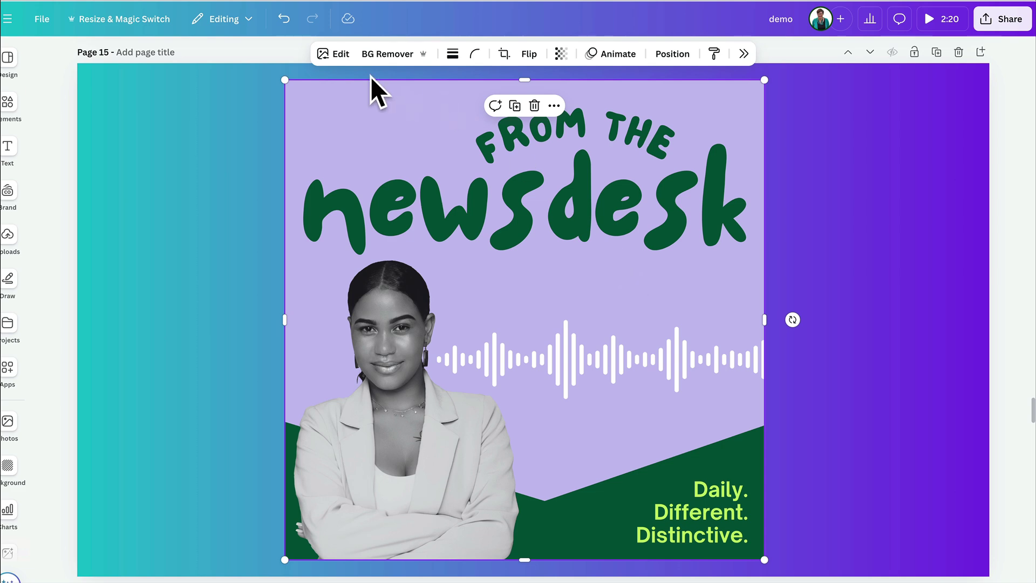
click(336, 55)
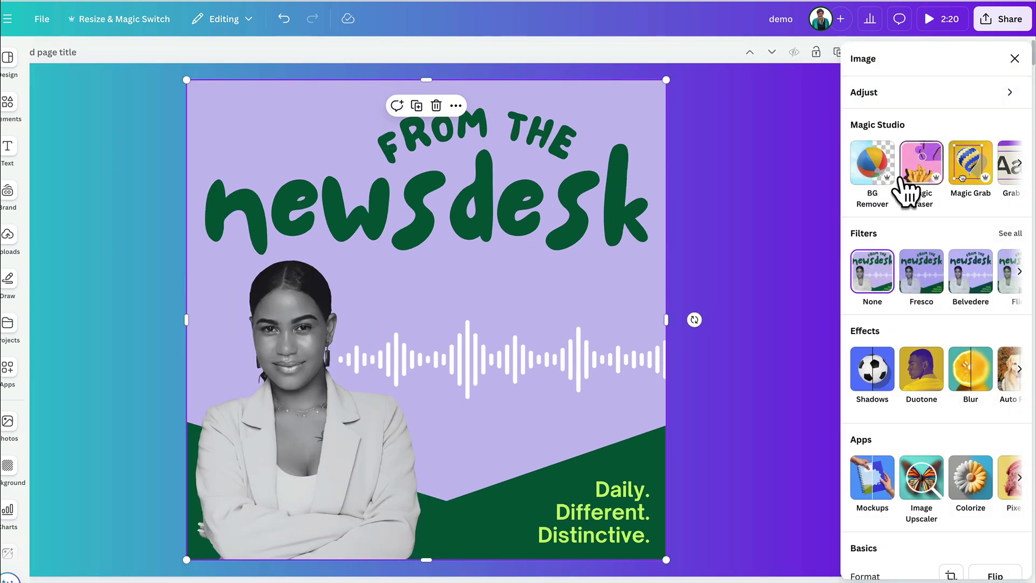
scroll(970, 168, right, 2)
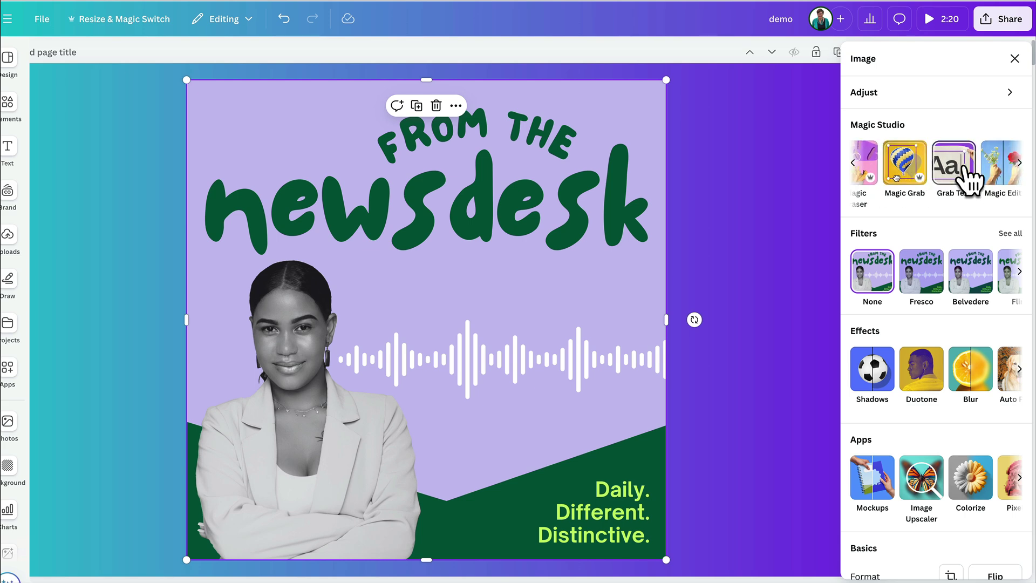
click(921, 164)
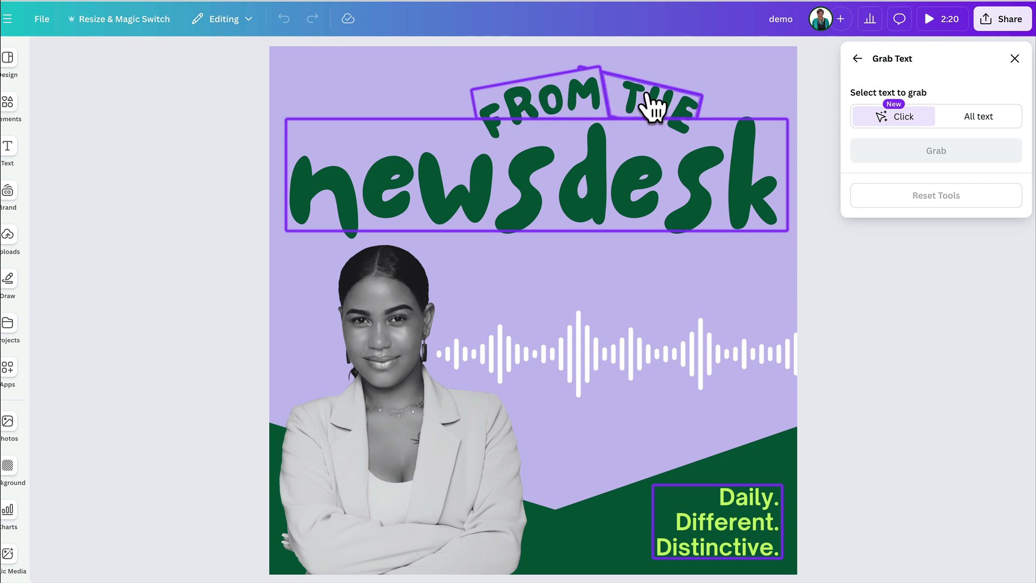
click(744, 523)
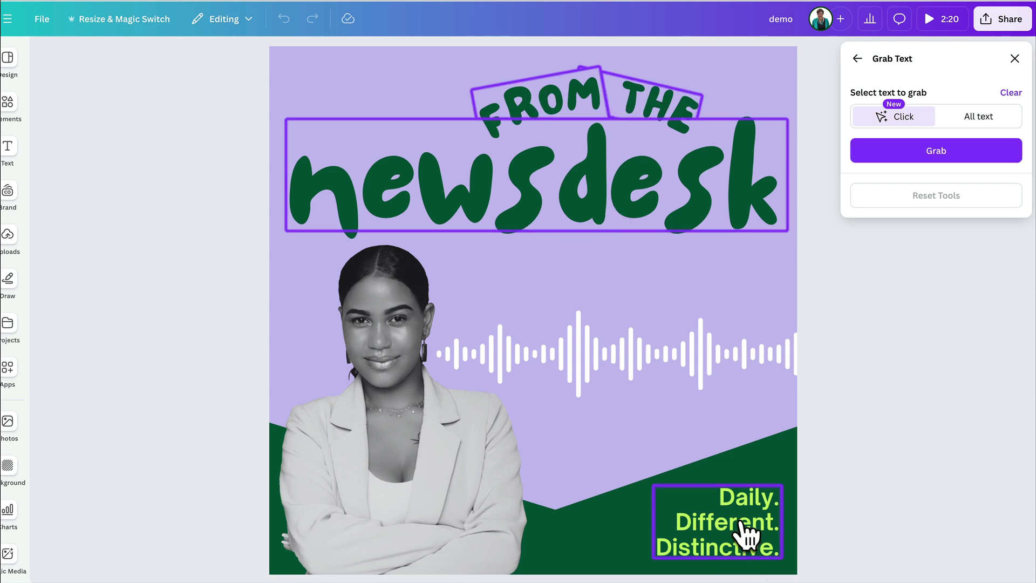
click(741, 519)
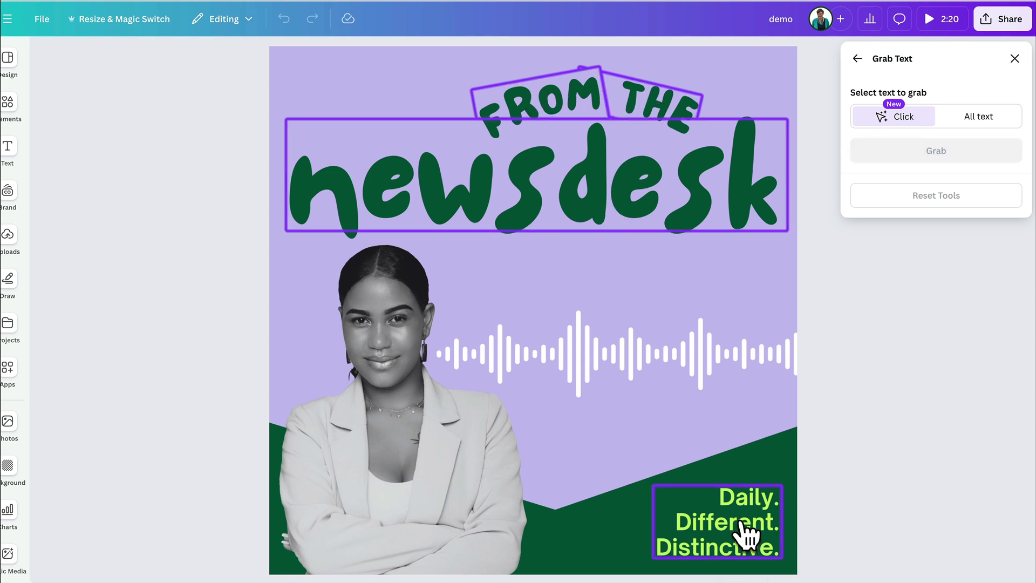
click(741, 521)
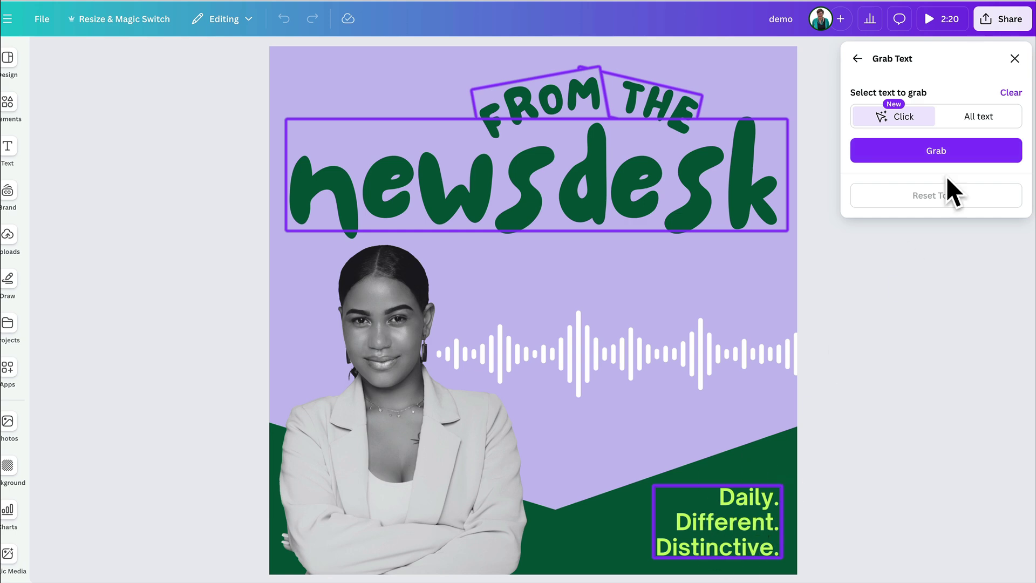
click(953, 152)
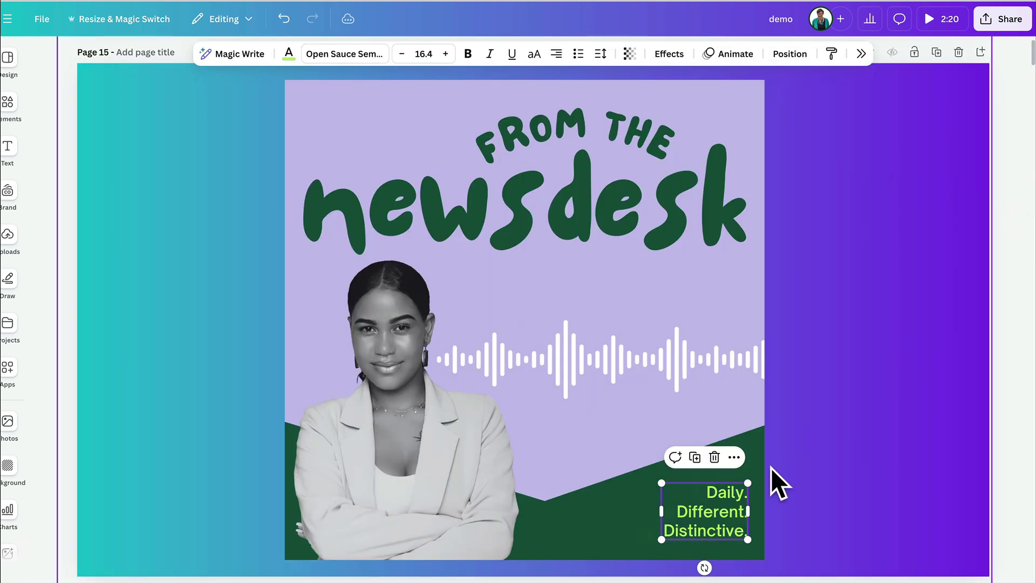
Replace the three-line tagline with the guest's full name followed by 'is Joining us!'.
click(721, 521)
click(721, 526)
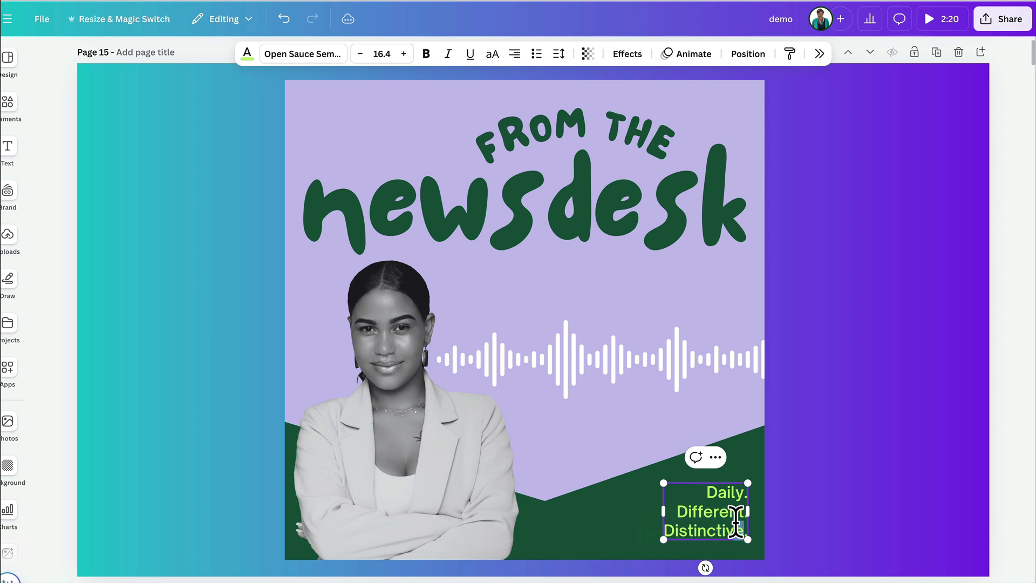
drag(736, 526, 707, 493)
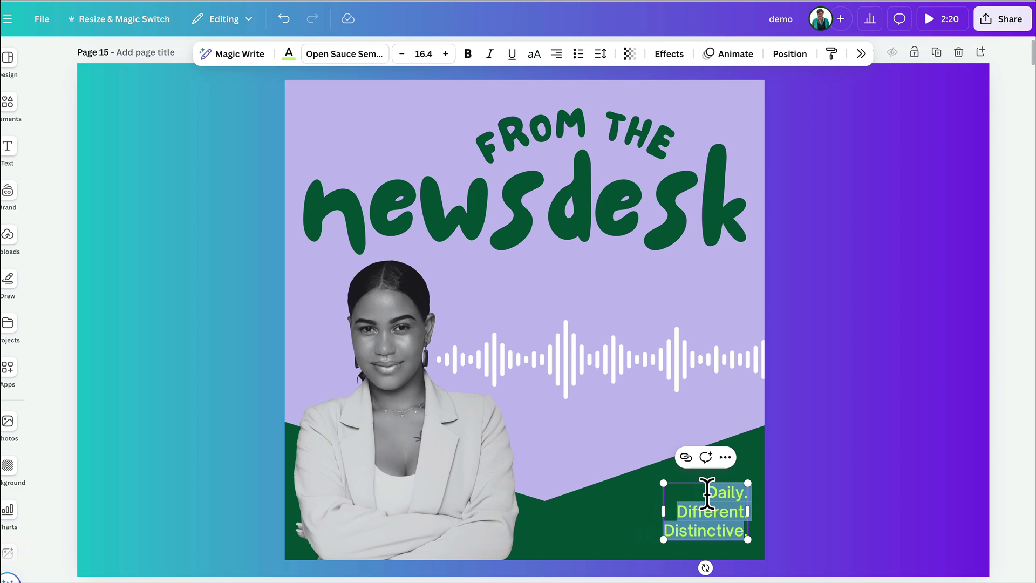
text(Olivia)
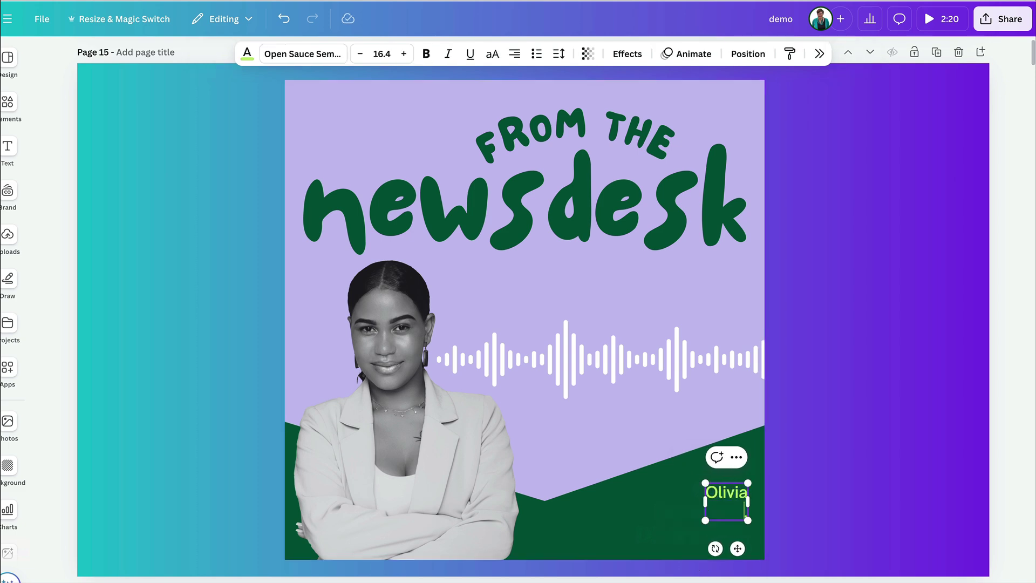
text( Wilson is Joi)
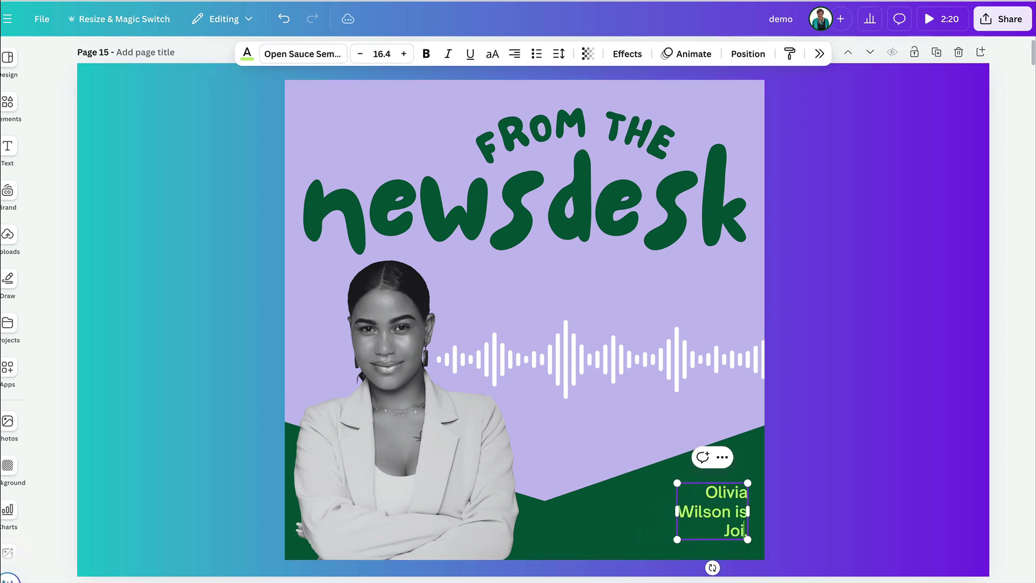
text(nin)
key(BackSpace)
text(ing us!)
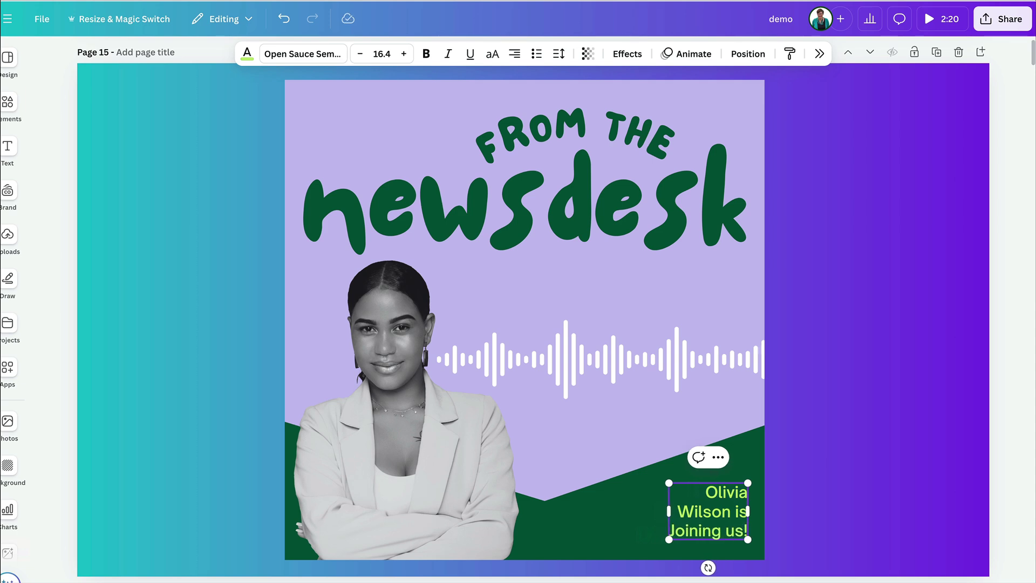
click(810, 447)
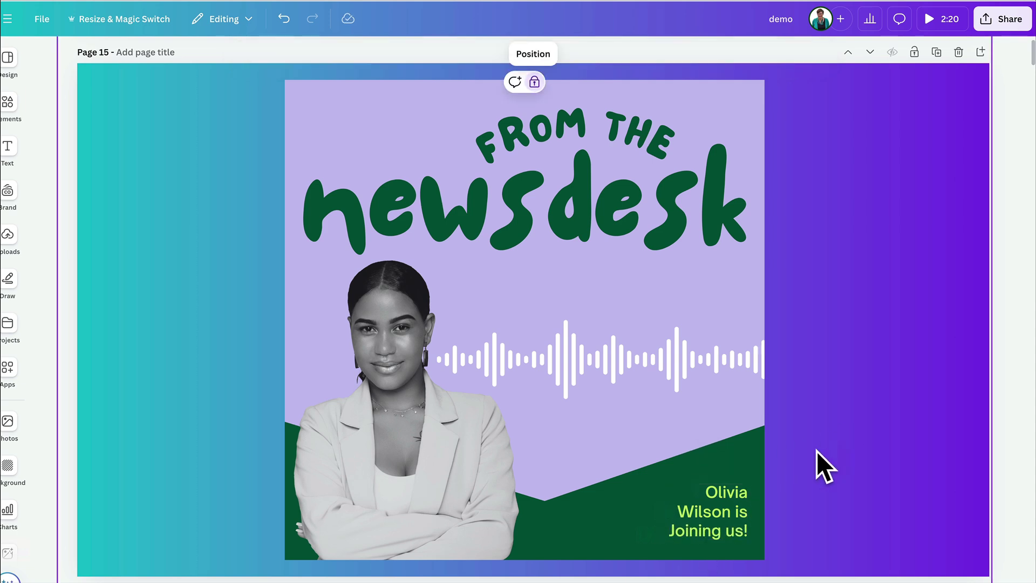
Nudge the announcement left, then grab the heading text and change 'newsdesk' to 'podcast'.
click(697, 513)
mouse_move(714, 516)
mouse_down()
mouse_move(584, 514)
mouse_move(715, 512)
mouse_up()
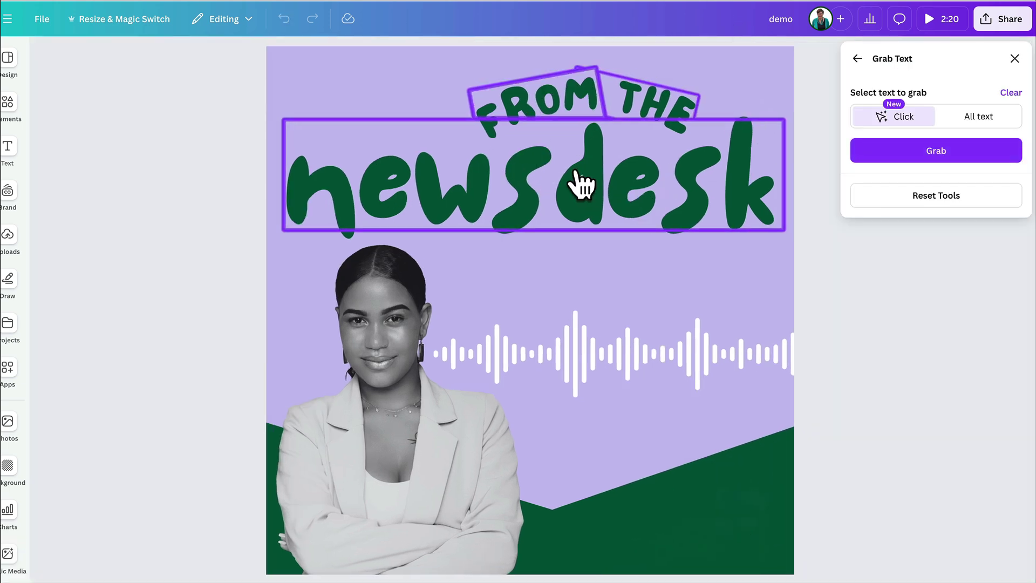
click(934, 156)
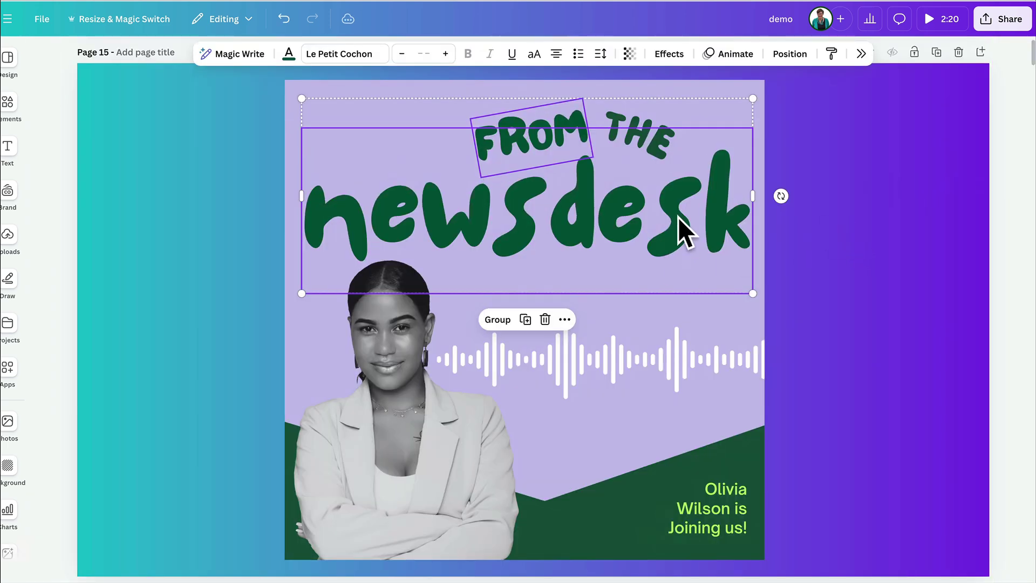
click(697, 359)
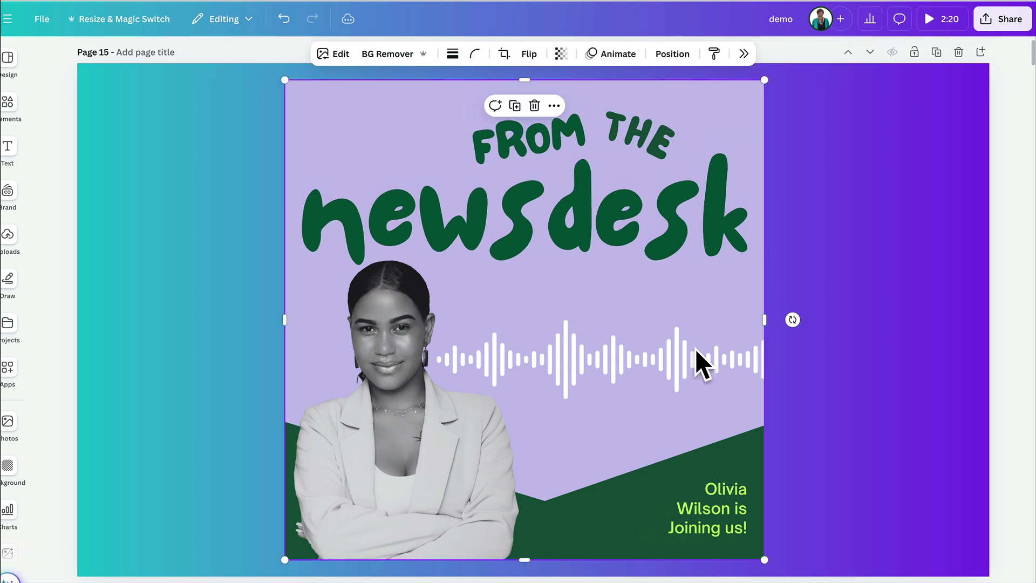
double_click(664, 222)
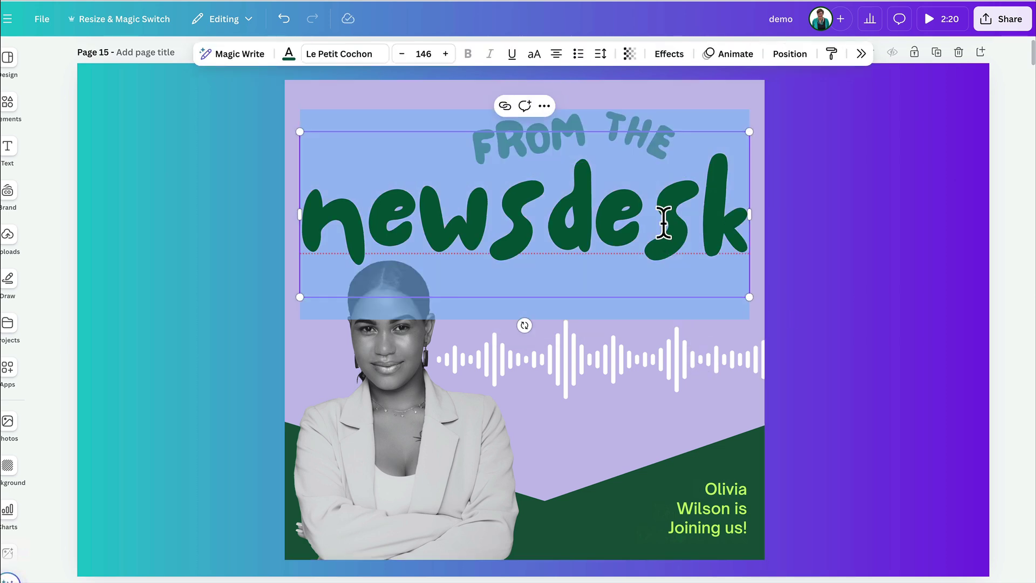
text(podcast)
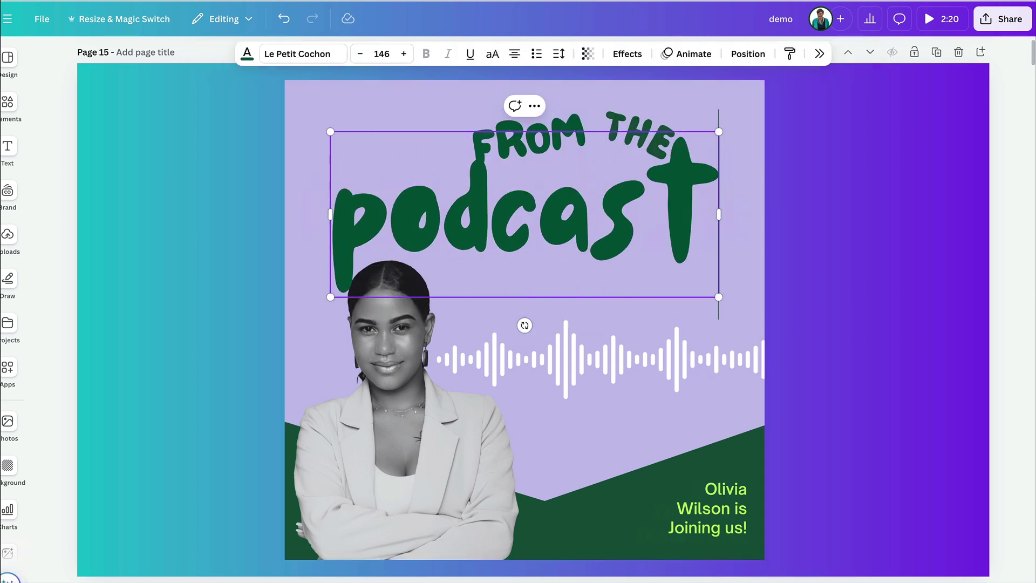
click(604, 112)
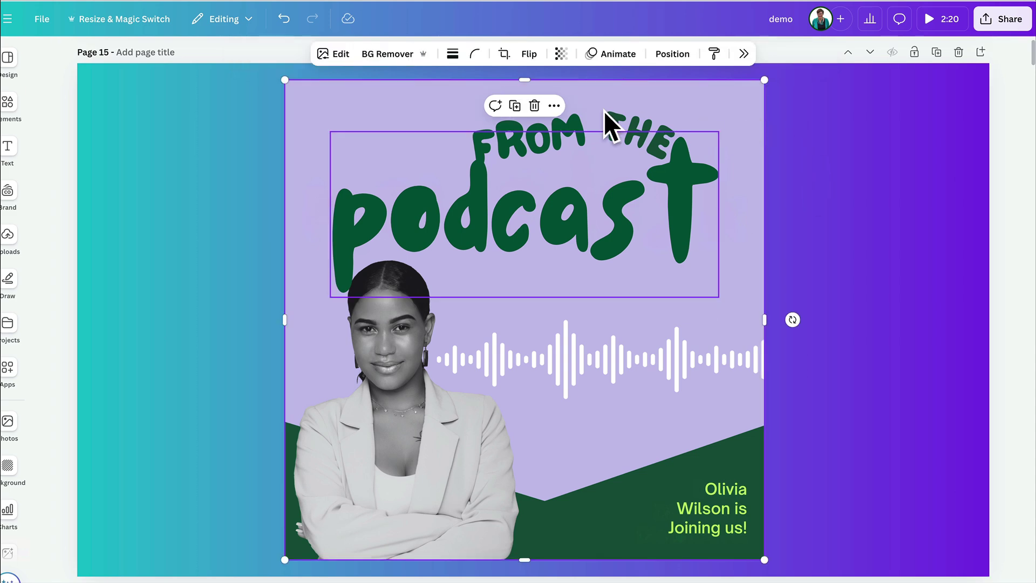
Reposition the podcast heading below FROM THE and shift the background image slightly down.
click(620, 114)
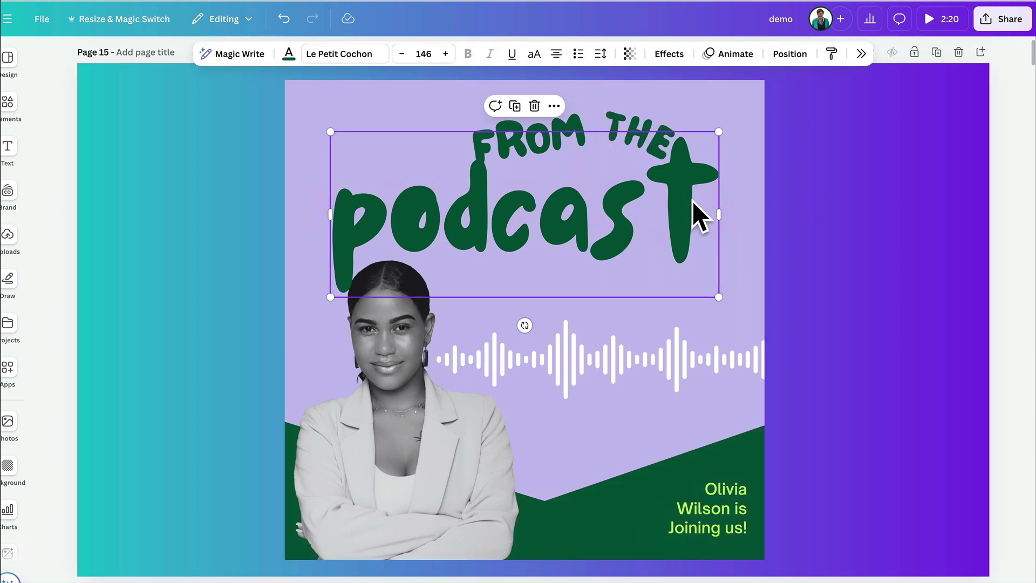
drag(694, 212, 687, 214)
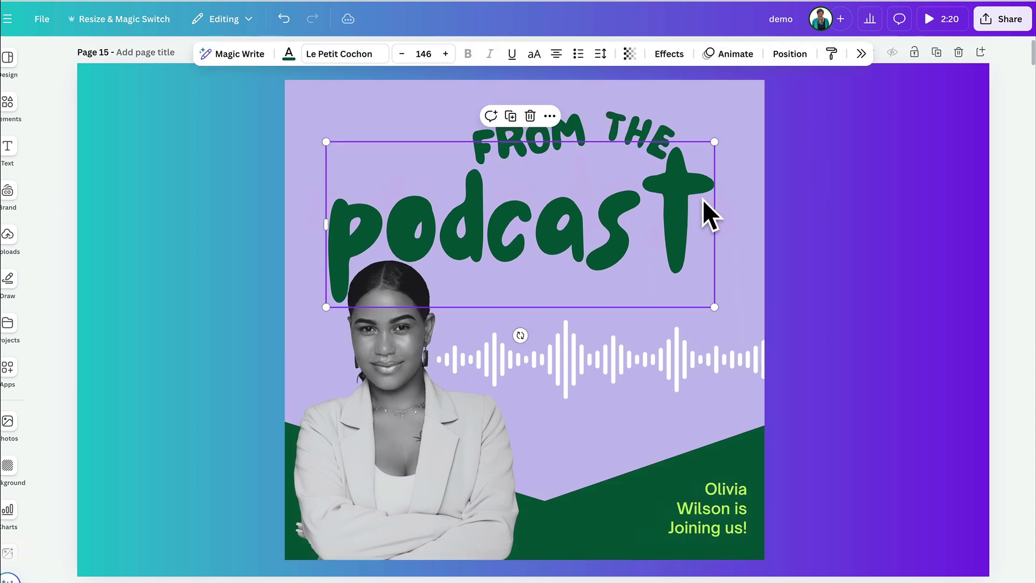
drag(634, 125, 636, 132)
click(614, 161)
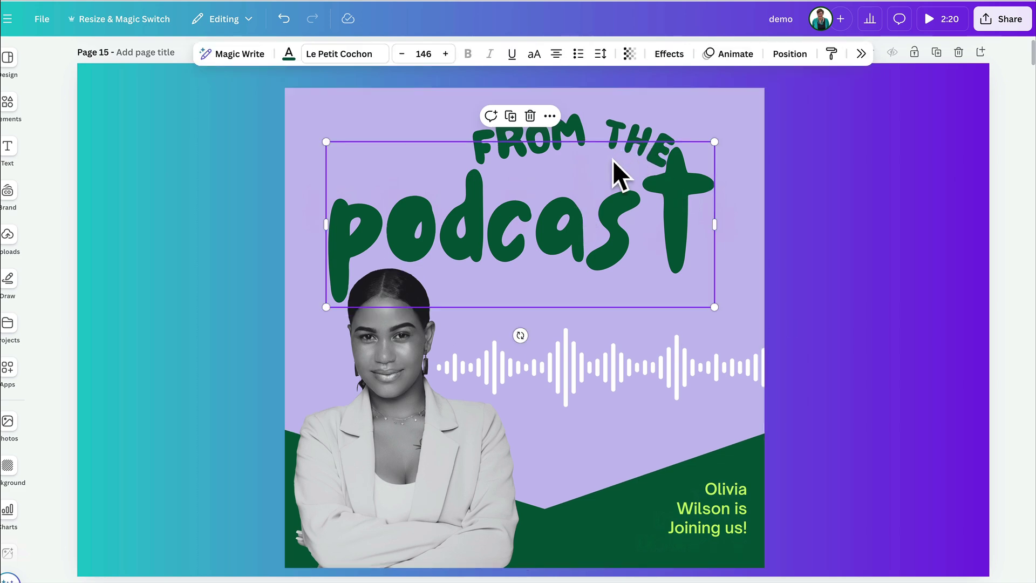
mouse_move(650, 257)
mouse_down()
mouse_move(683, 274)
mouse_move(662, 245)
mouse_up()
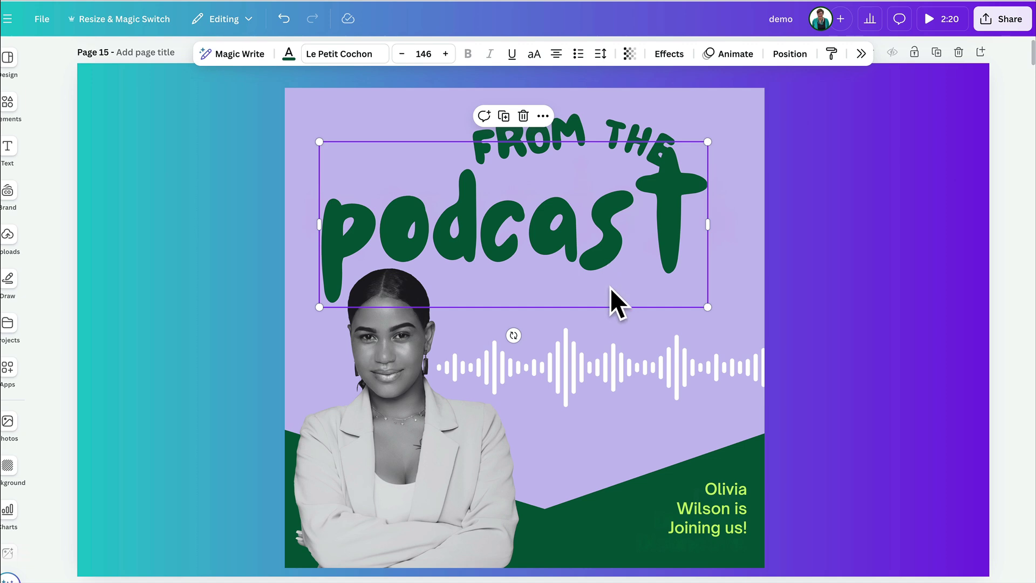
mouse_move(667, 238)
mouse_down()
mouse_move(643, 209)
mouse_move(707, 259)
mouse_move(671, 236)
mouse_up()
Replace the heading word 'podcast' with 'amazing!'.
double_click(669, 237)
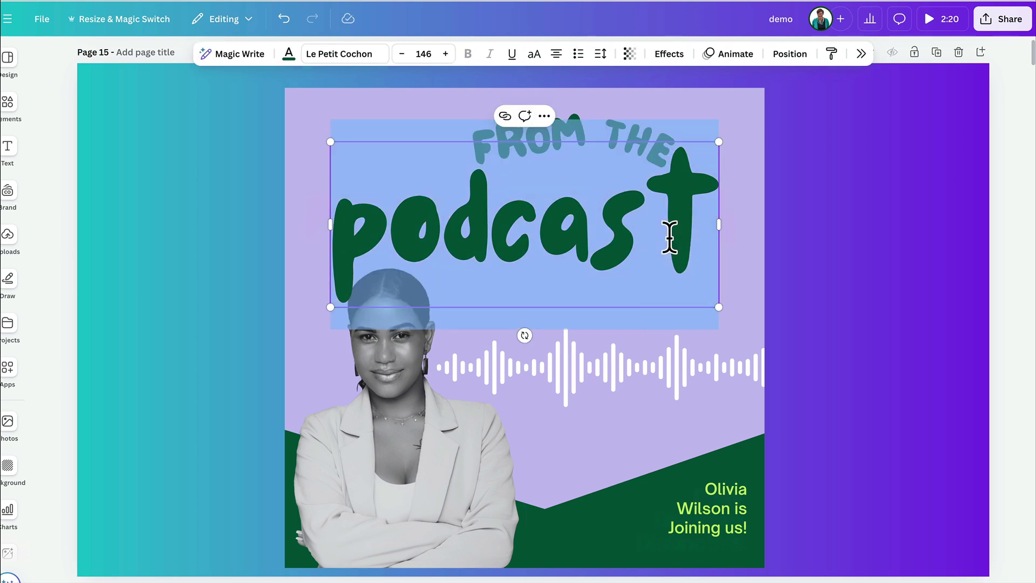
text(amazing 1)
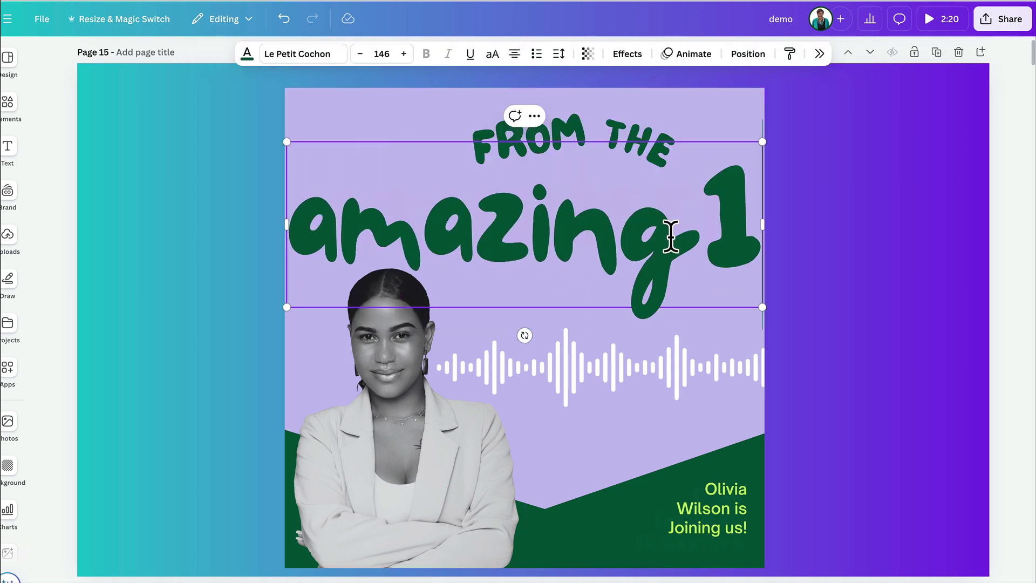
key(BackSpace)
key(BackSpace)
text(!)
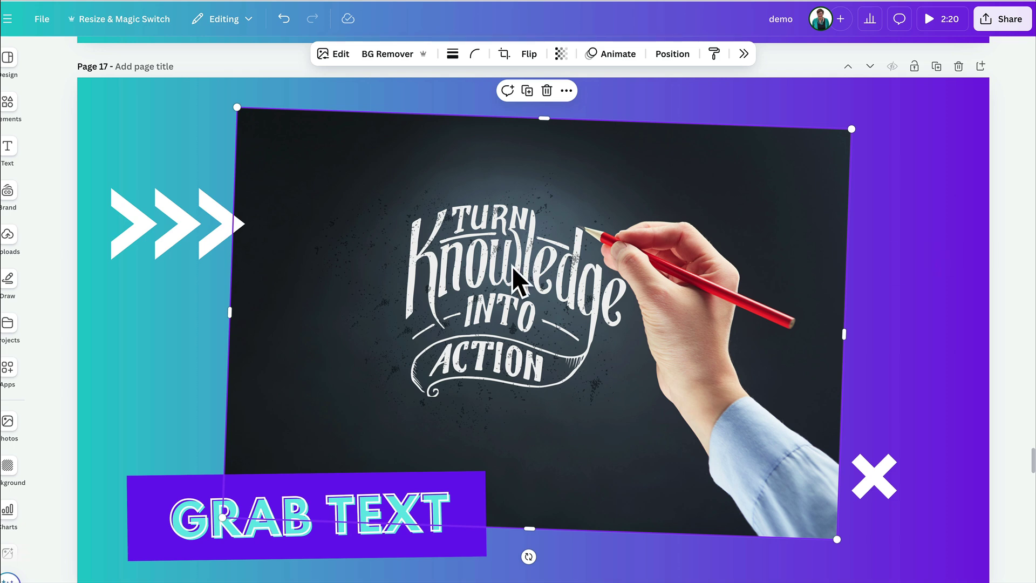
Use Grab Text to extract the chalkboard's Knowledge ACTION lettering as editable text.
click(339, 56)
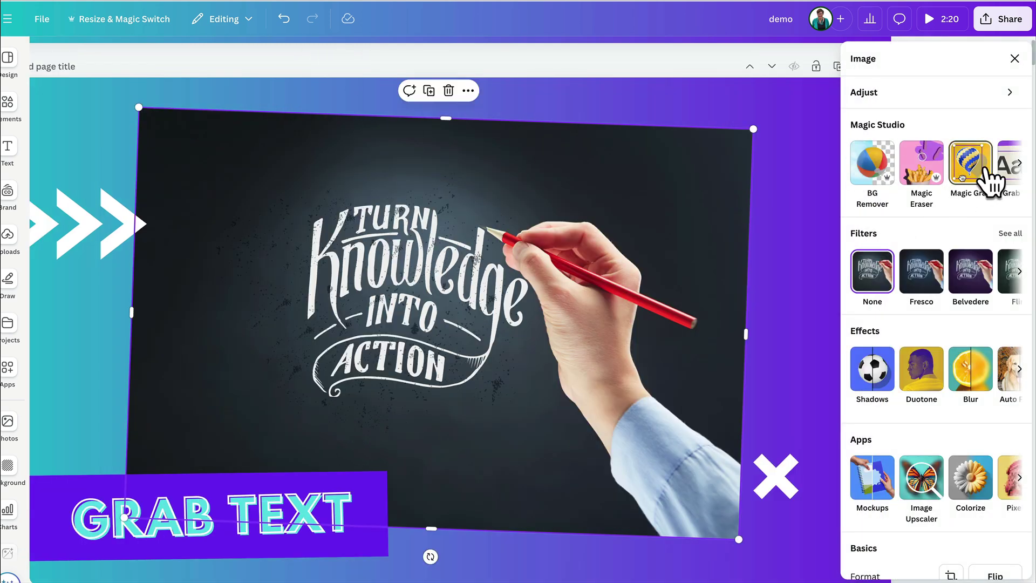
click(1018, 165)
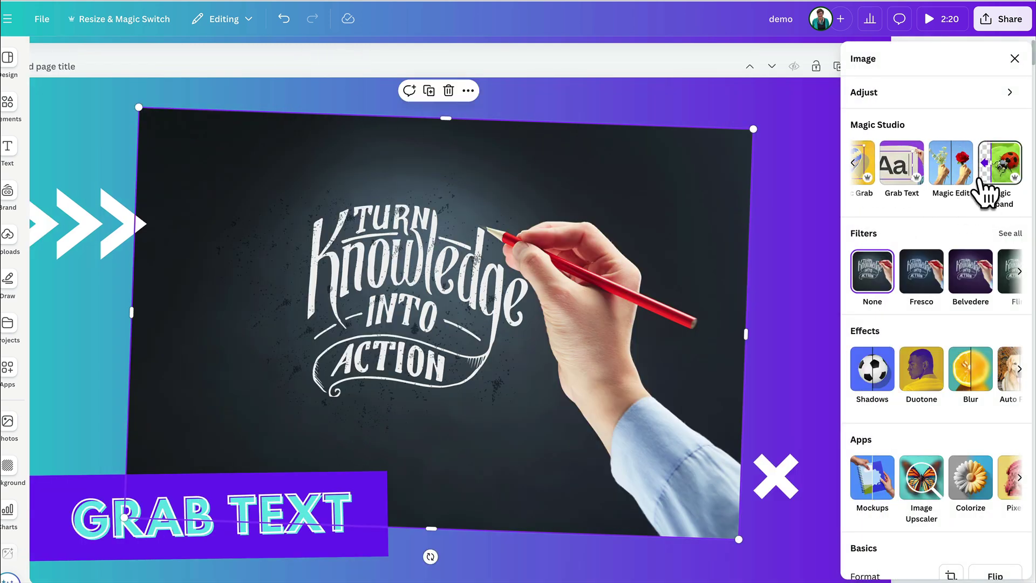
click(906, 171)
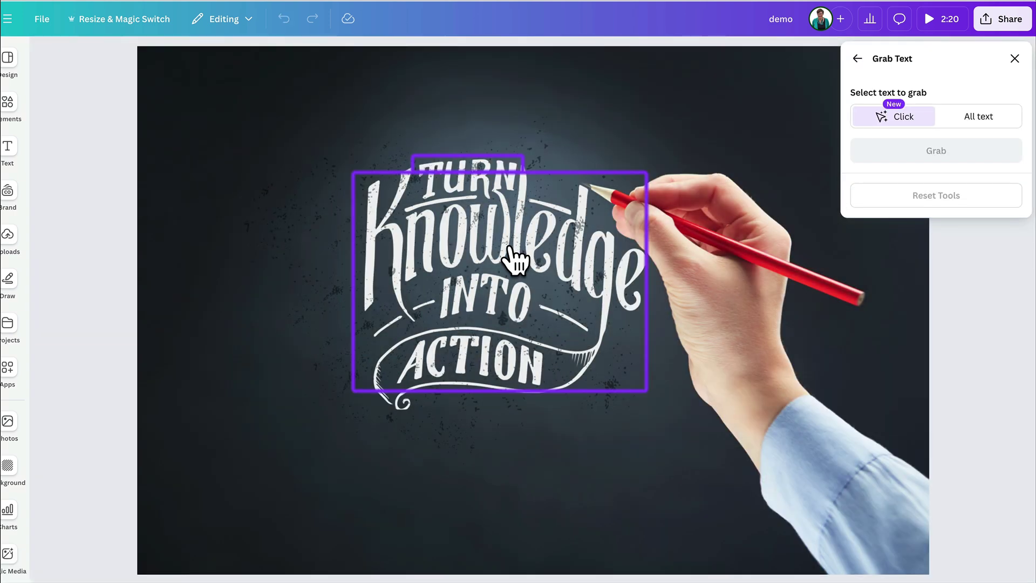
click(494, 237)
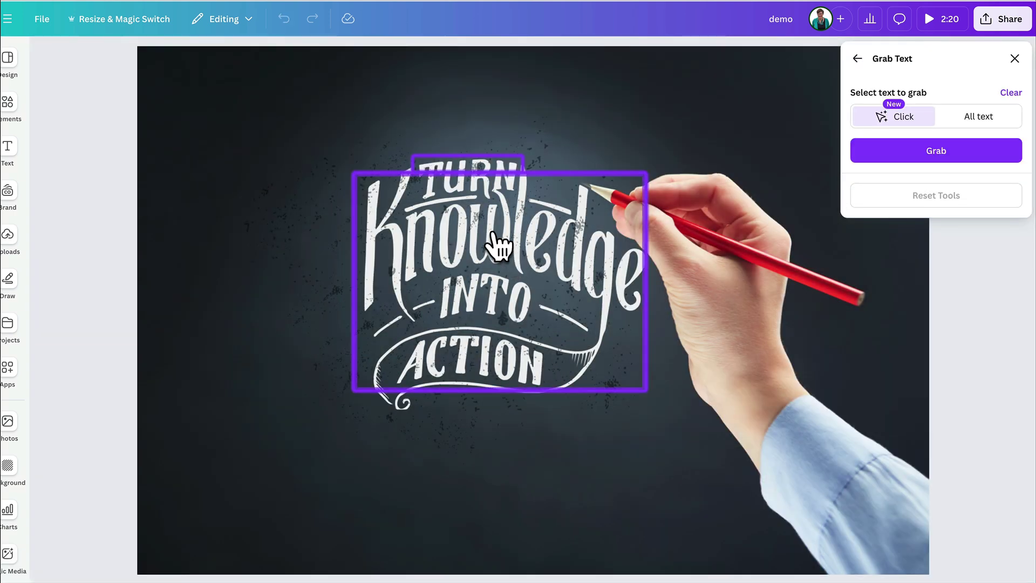
click(896, 152)
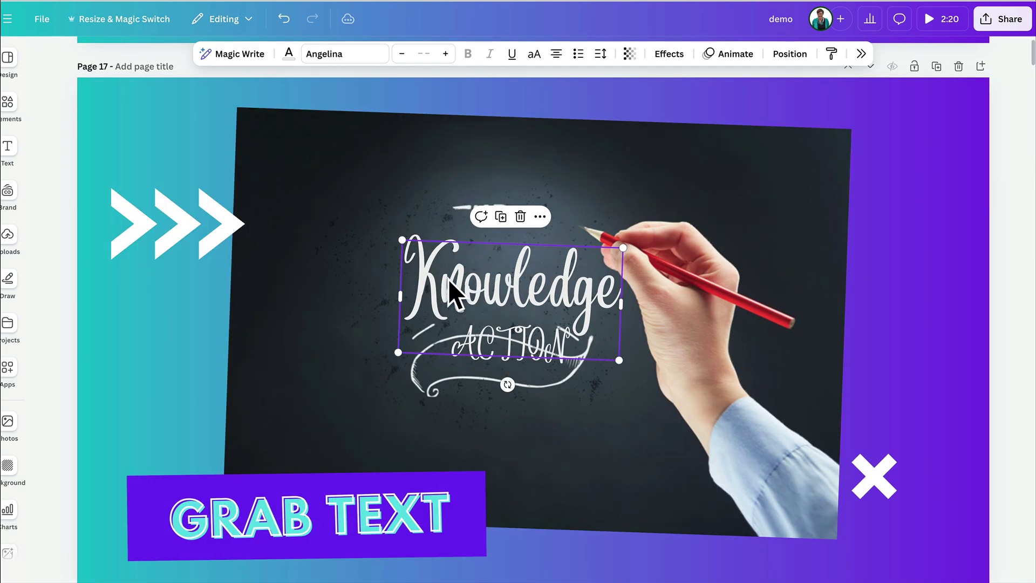
Move the extracted Knowledge ACTION text box up over the original lettering.
drag(448, 280, 427, 270)
double_click(556, 248)
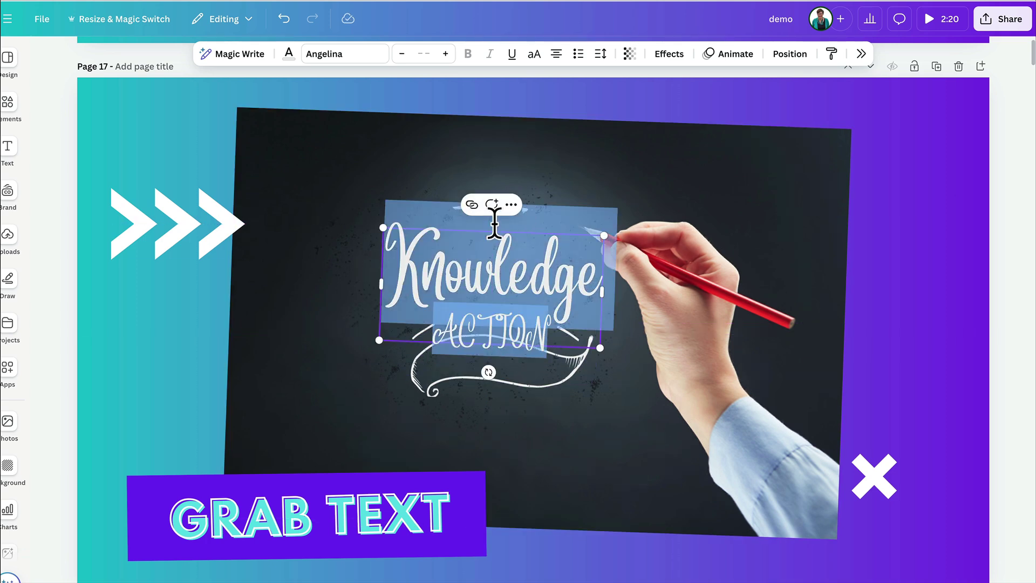
click(569, 354)
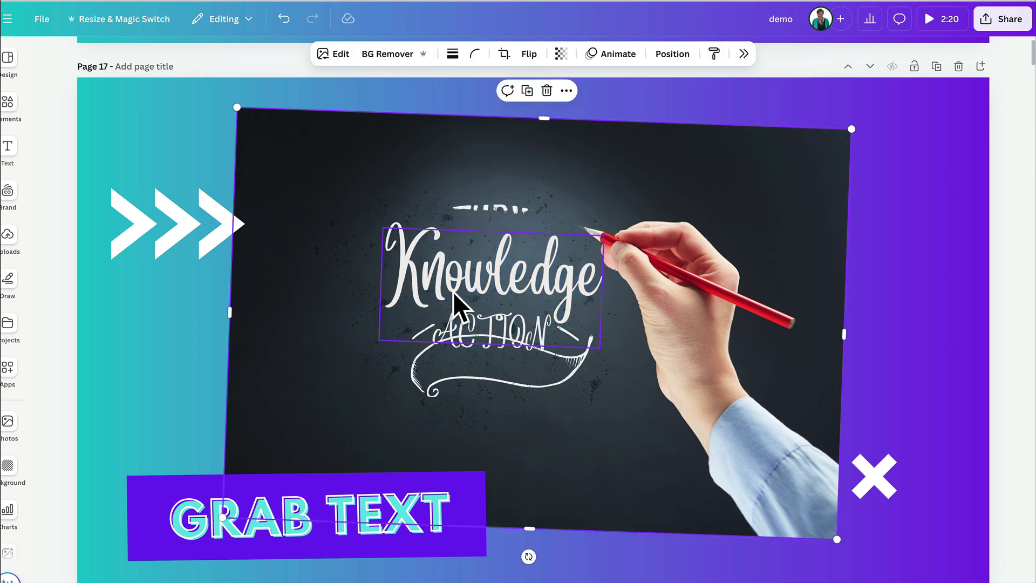
Drag the Knowledge text box up and to the right on the chalkboard photo.
drag(452, 292, 501, 246)
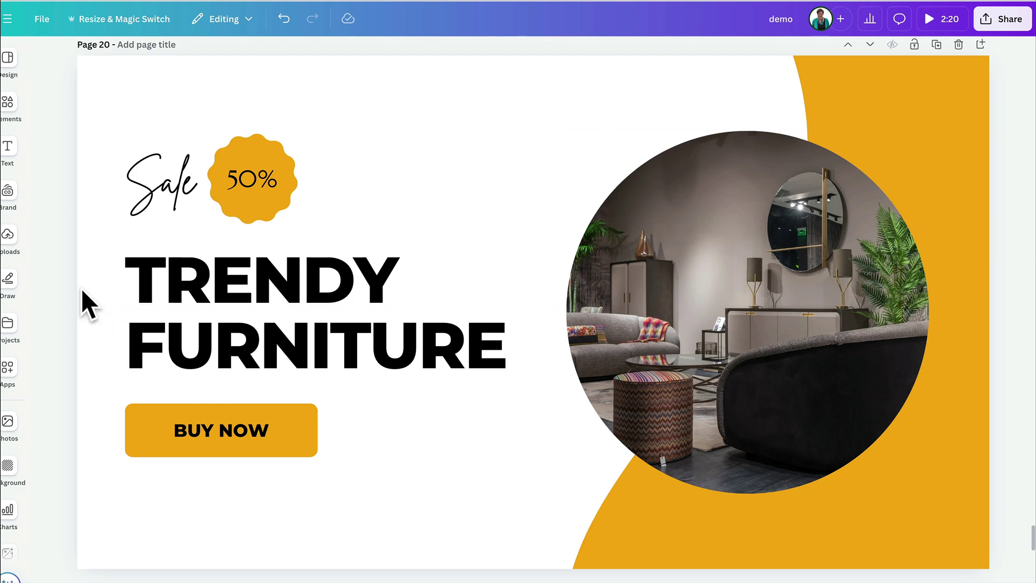
Add the Beat Your Creative Block infographic from Uploads, apply its colours to the page, and move it bottom-left.
click(7, 236)
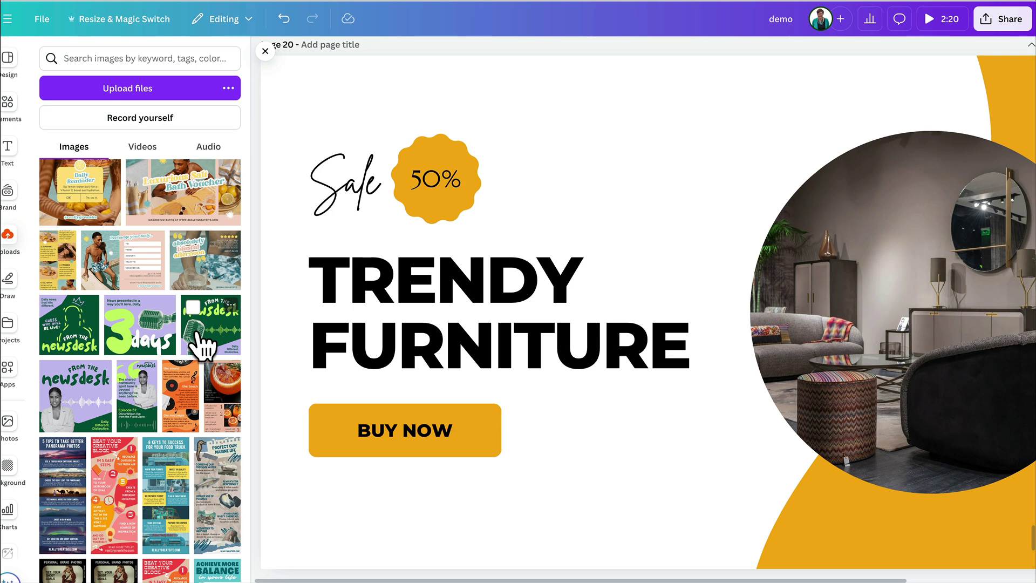
click(114, 507)
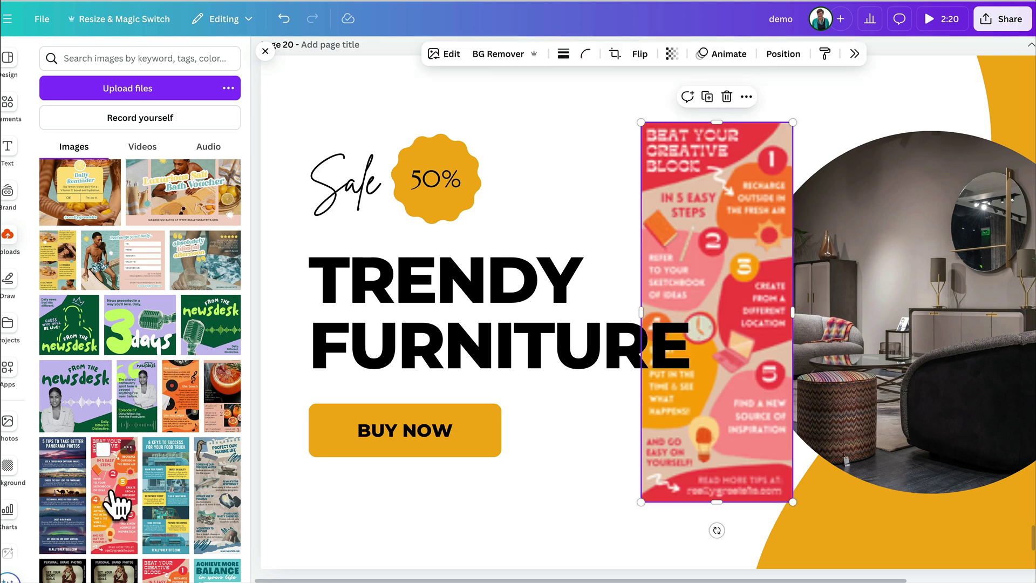
click(559, 140)
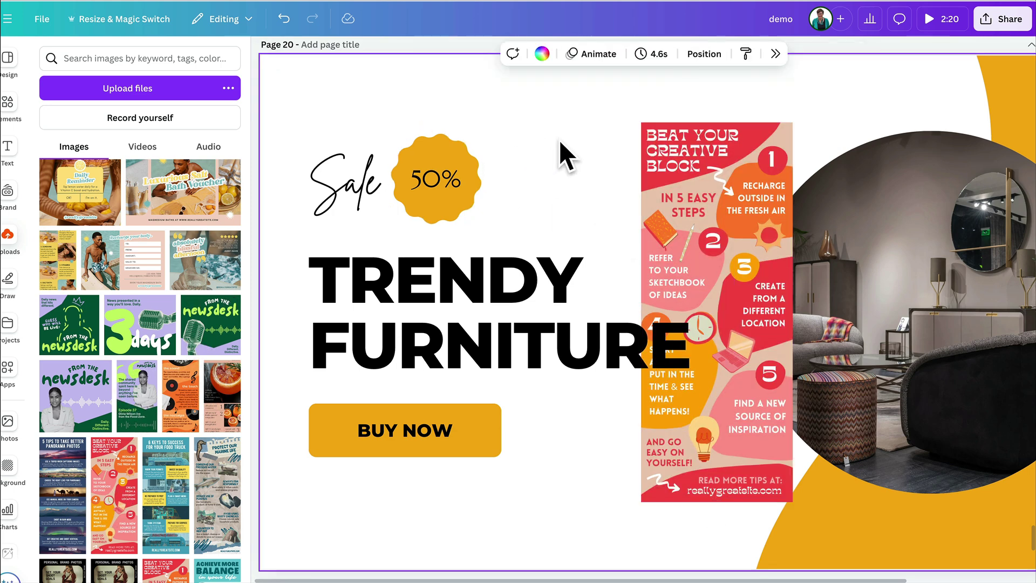
right_click(691, 168)
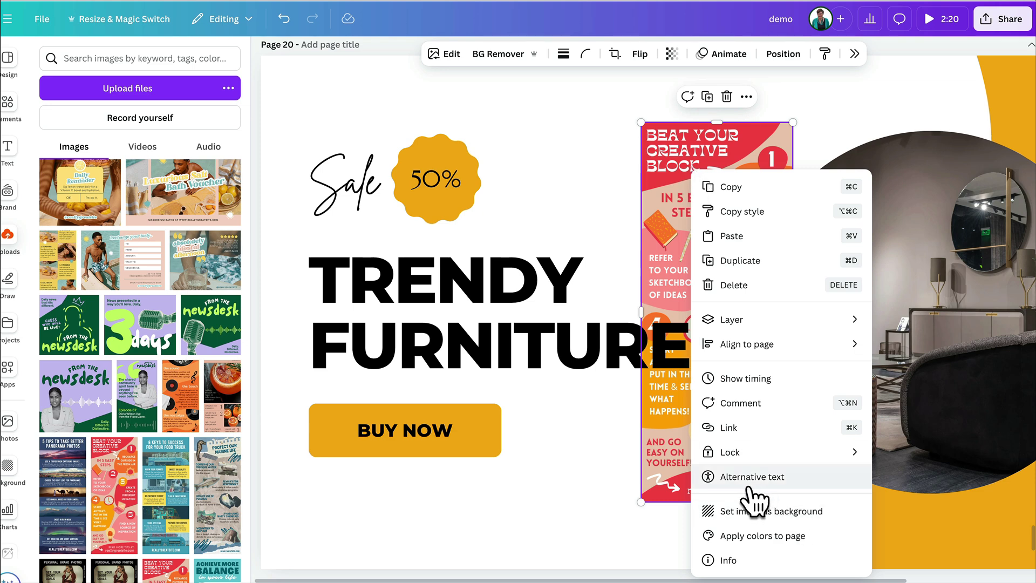
click(759, 534)
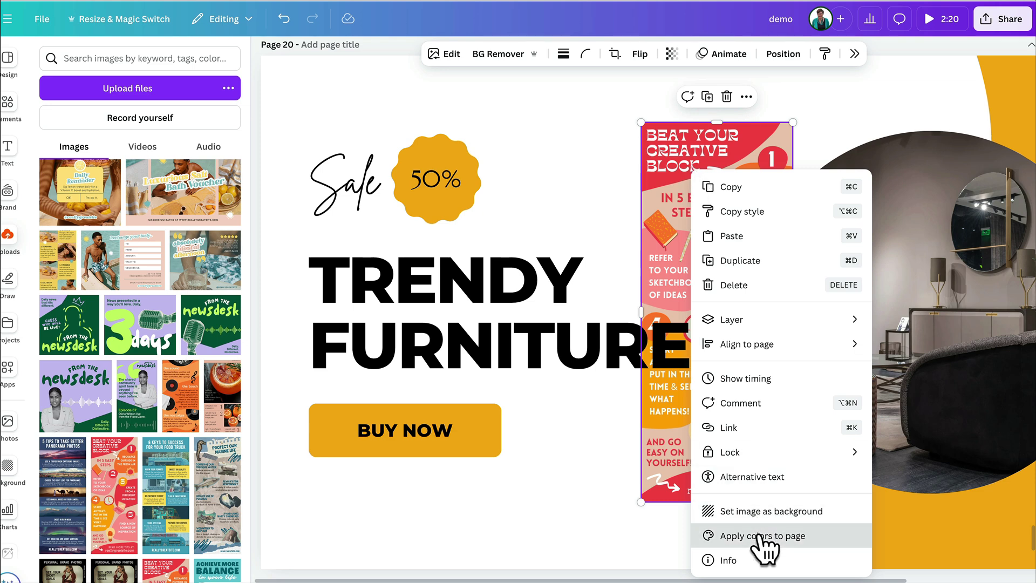
drag(725, 183, 633, 208)
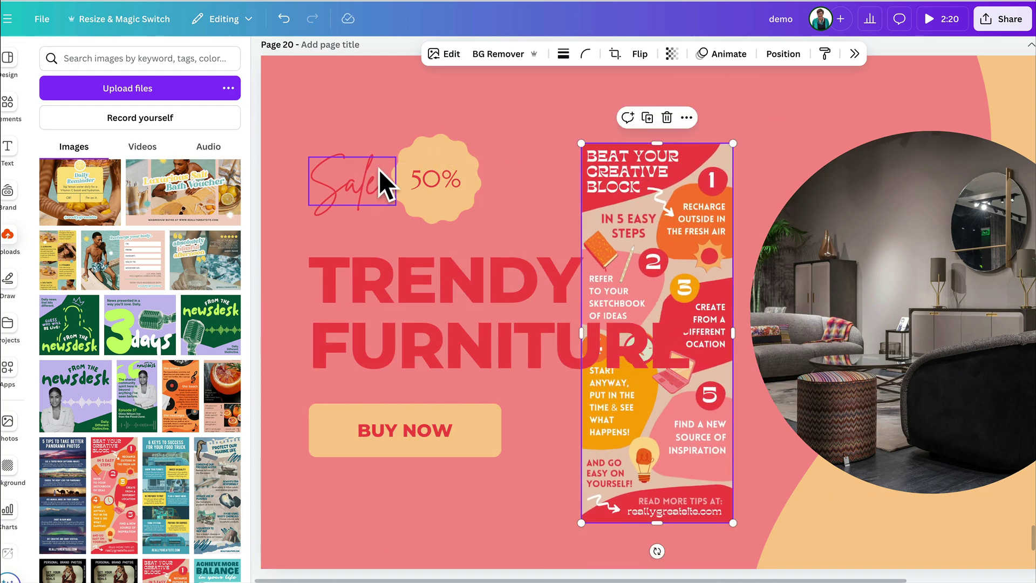
Reapply the infographic's colours twice until the banner turns peach with red headline, placing it right over the photo.
right_click(680, 413)
click(788, 562)
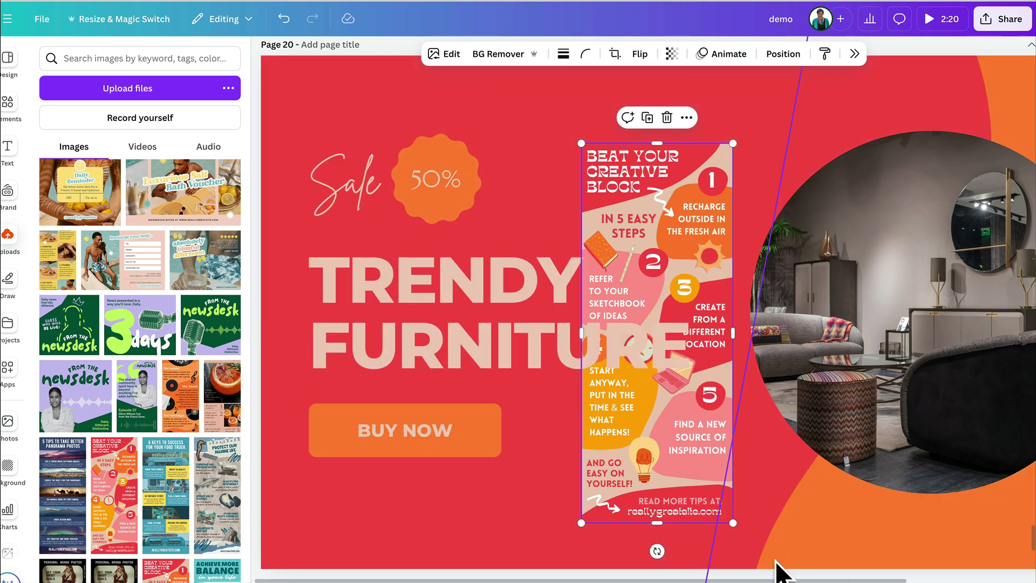
drag(683, 160, 249, 316)
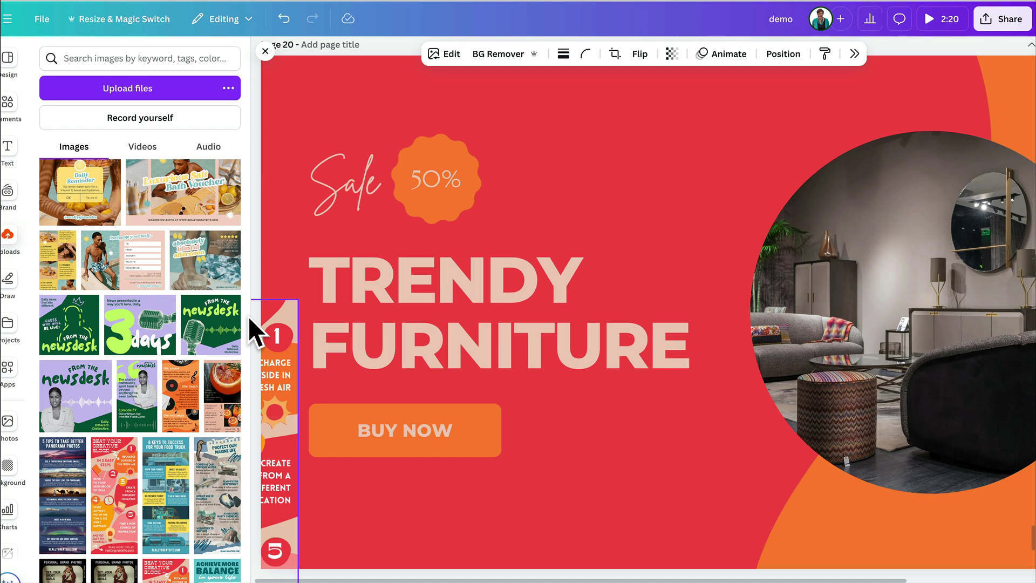
drag(248, 316, 659, 331)
right_click(634, 434)
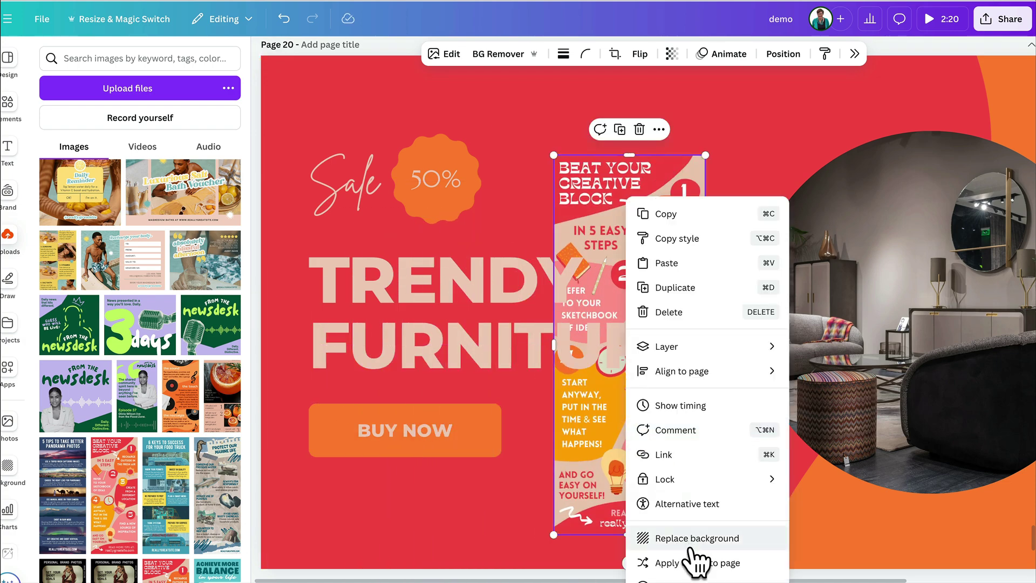
click(696, 563)
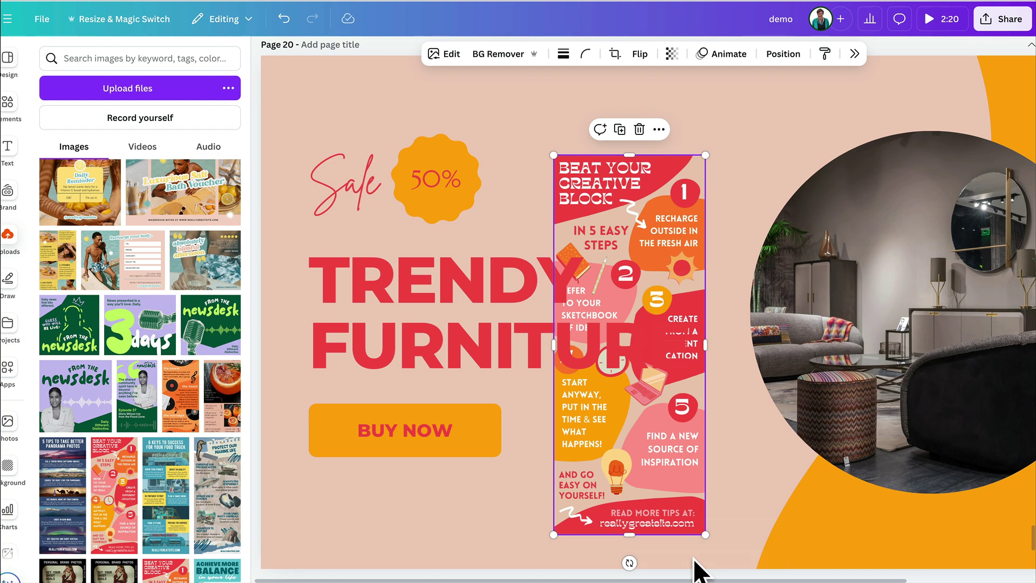
drag(641, 178, 771, 129)
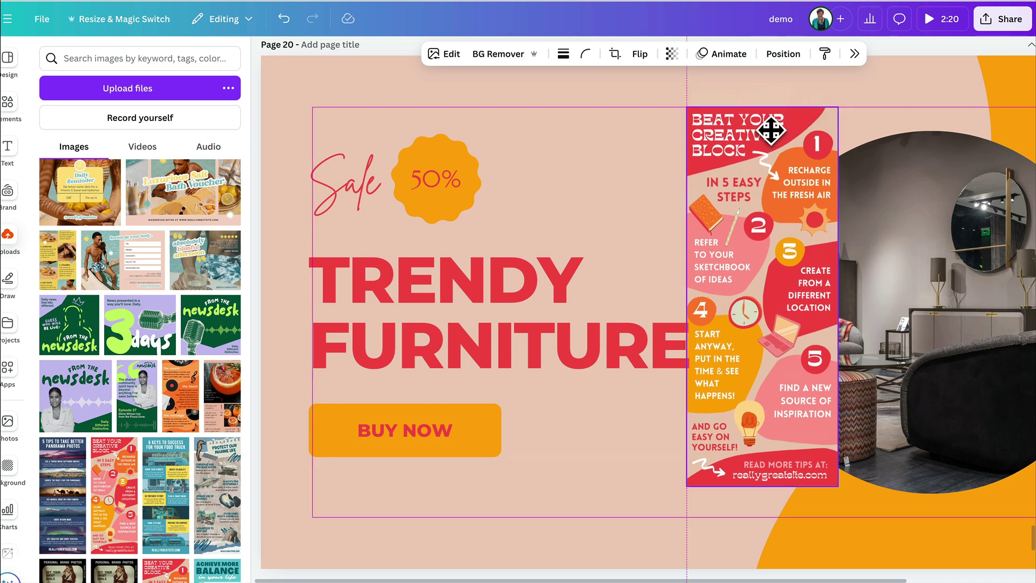
drag(771, 129, 774, 138)
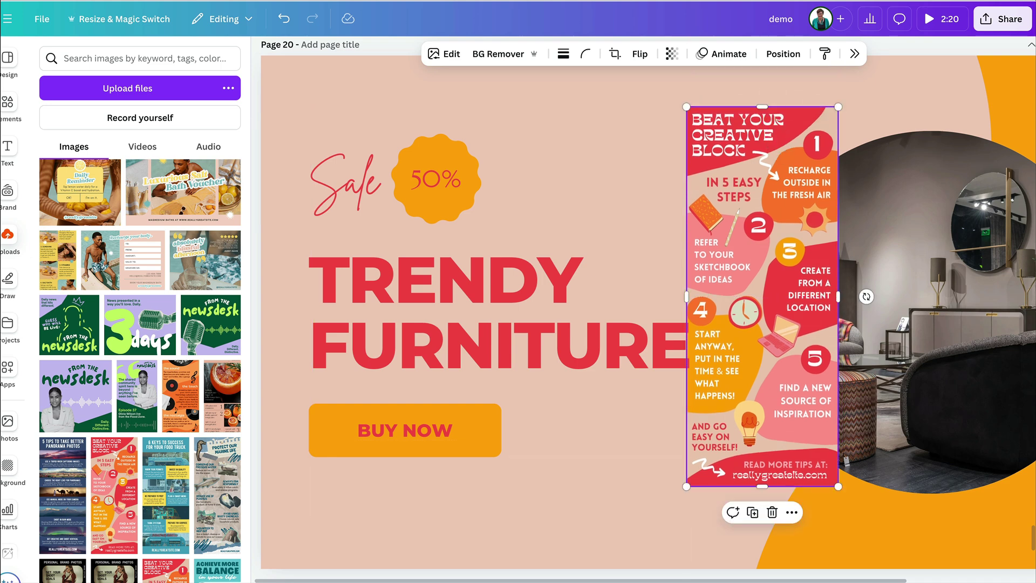